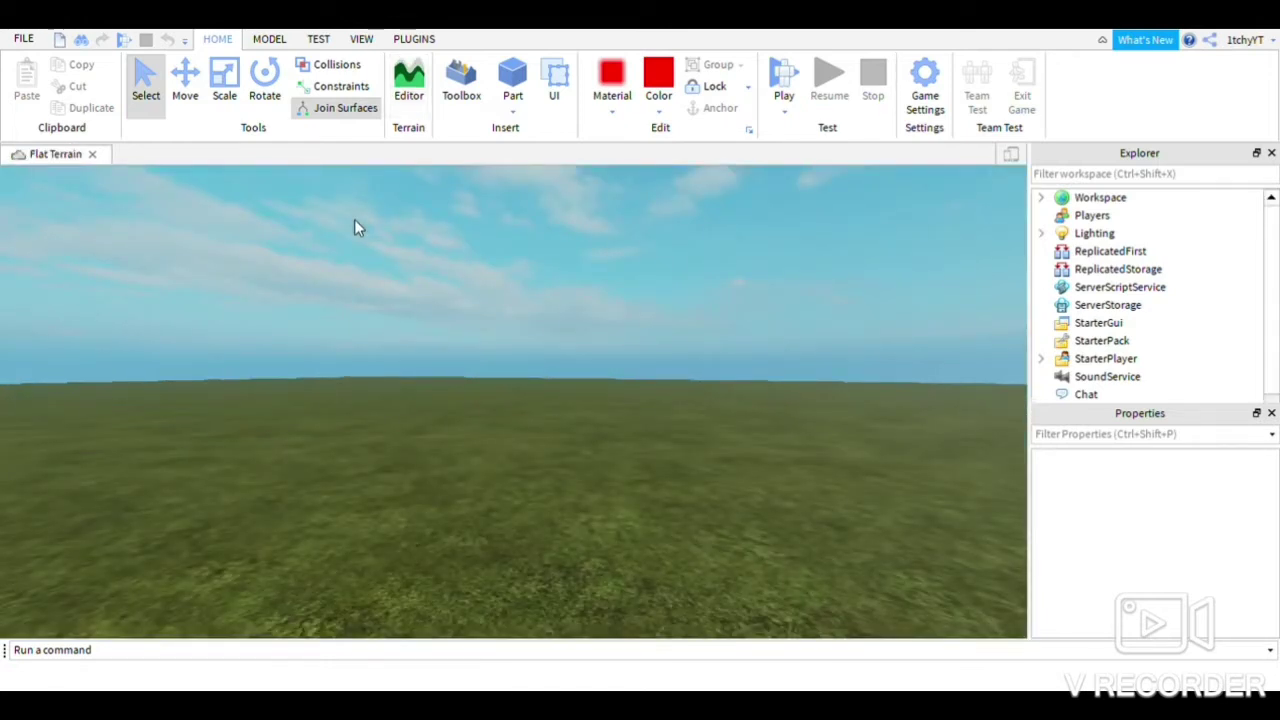
- Open the Toolbox and search its models for "Morph"
{"action": "left_click", "coordinate": [478, 106]}
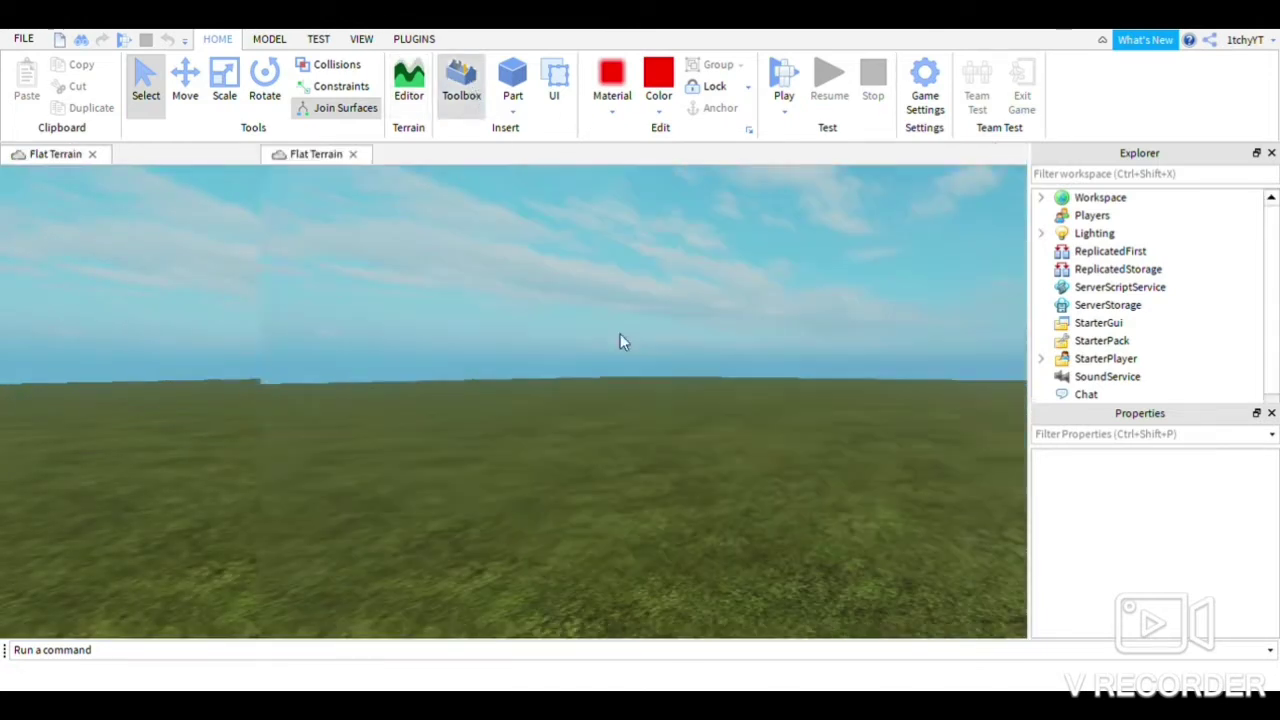
{"action": "right_click_drag", "start_coordinate": [657, 437], "coordinate": [523, 391]}
{"action": "left_click", "coordinate": [154, 226]}
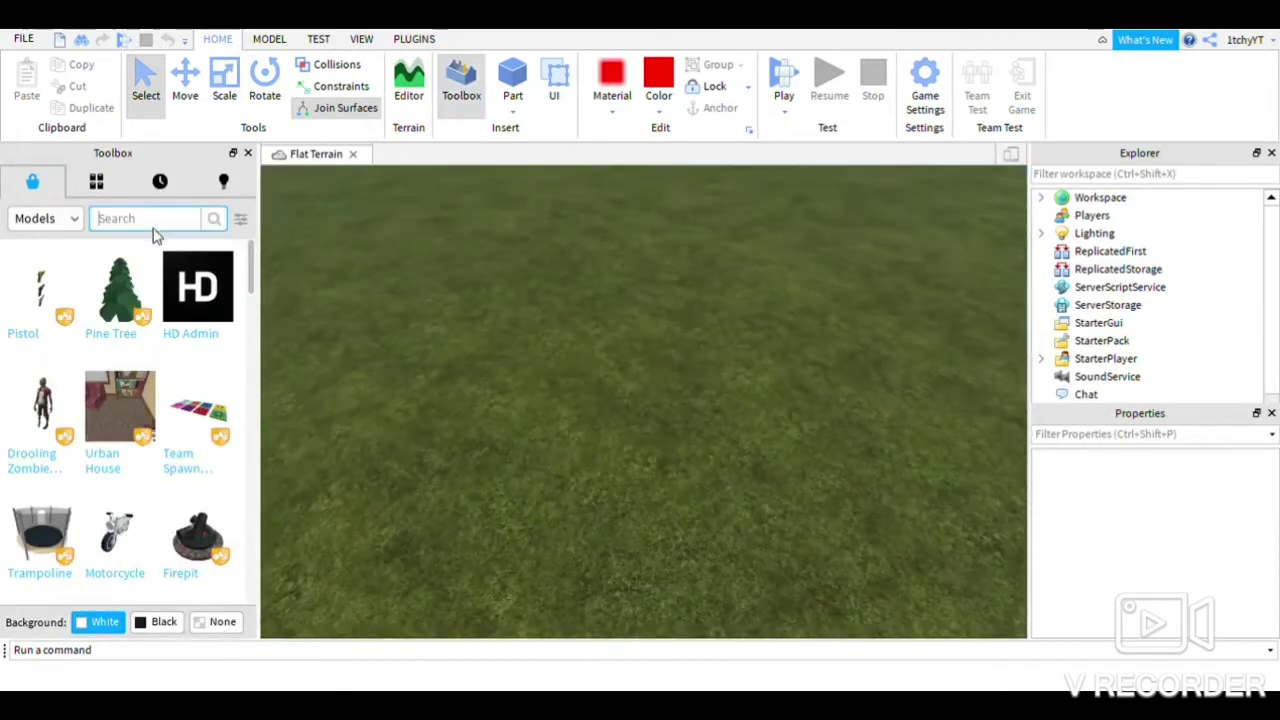
{"action": "type", "text": "Morph"}
{"action": "key", "text": "Return"}
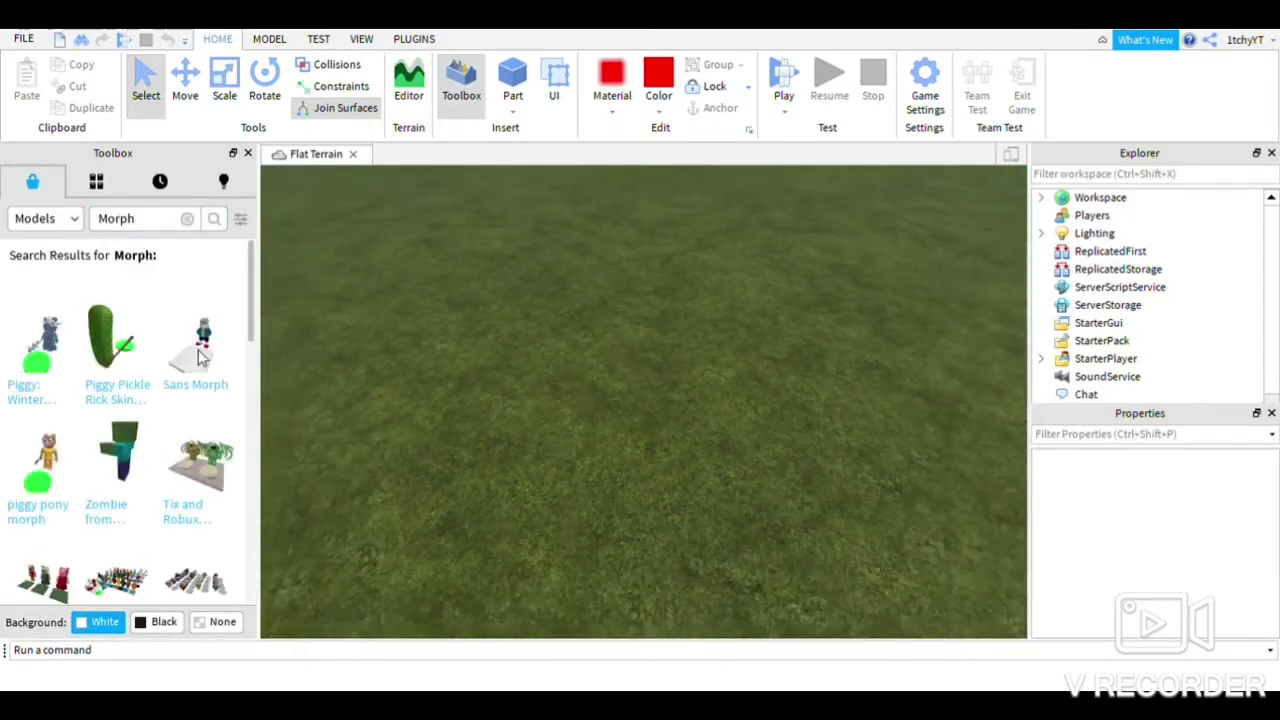
- Insert the Piggy Pickle Rick Skin morph as an example, inspect it in the scene, and delete it
{"action": "left_click", "coordinate": [112, 335]}
{"action": "key", "text": "d"}
{"action": "right_click_drag", "start_coordinate": [597, 463], "coordinate": [583, 414]}
{"action": "key", "text": "w"}
{"action": "key", "text": "a"}
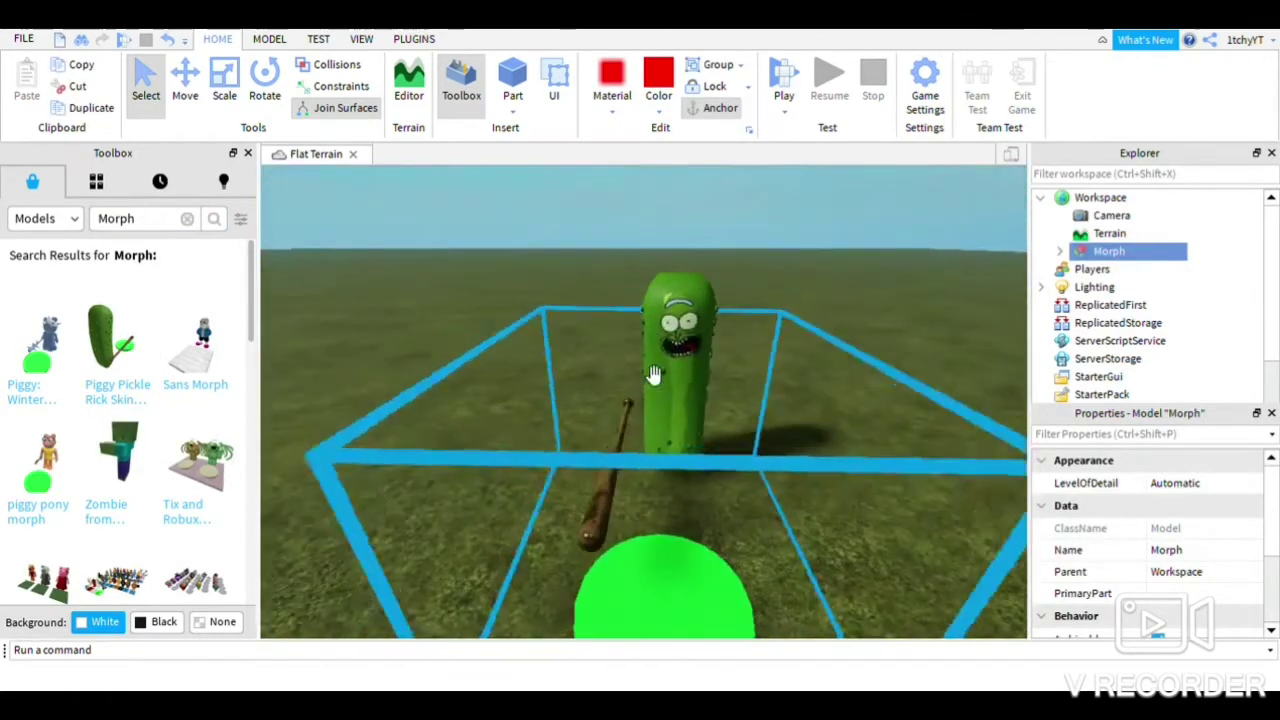
{"action": "key", "text": "d"}
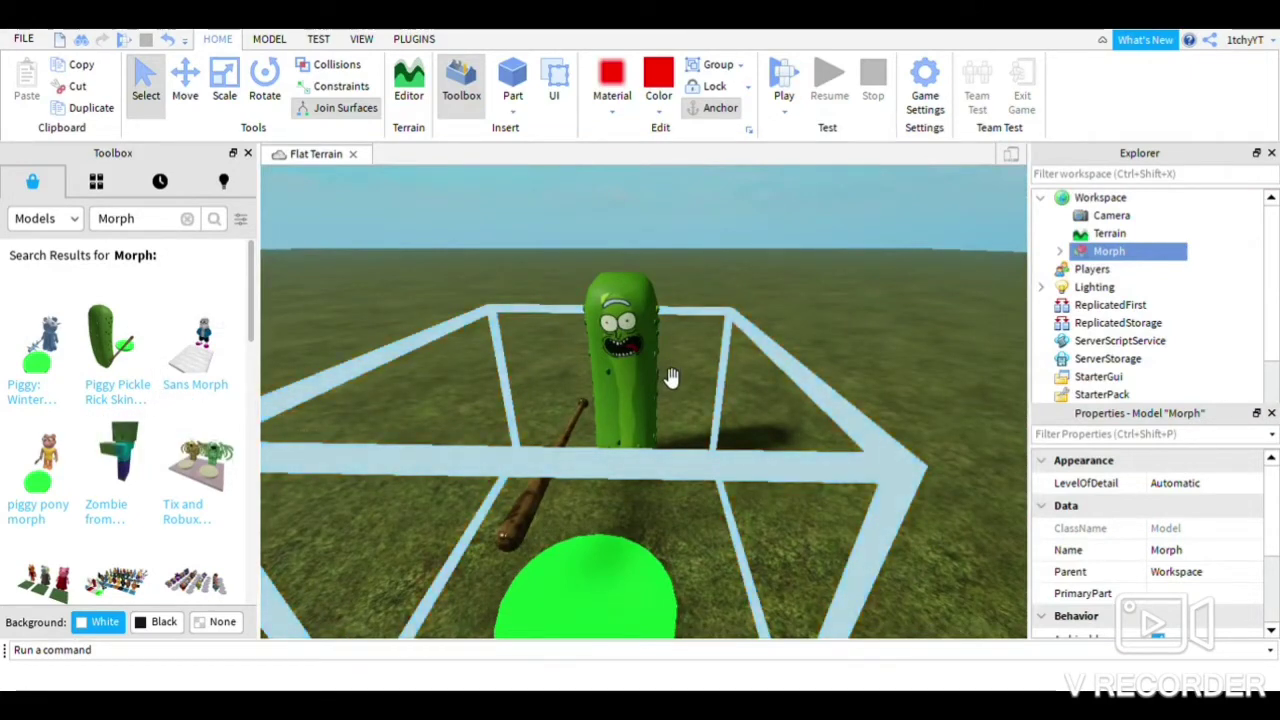
{"action": "key", "text": "Delete"}
{"action": "right_click_drag", "start_coordinate": [600, 392], "coordinate": [596, 391]}
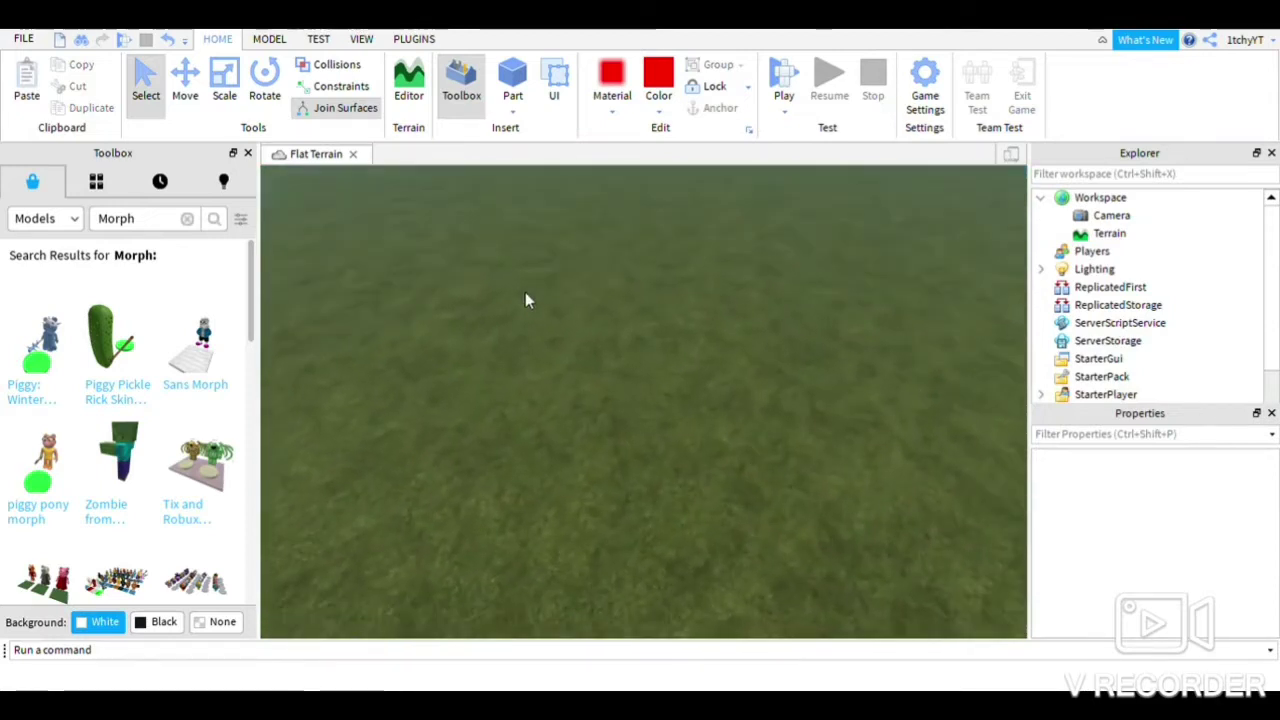
- Insert a block part on the terrain and scale it into a wide, flat pad
{"action": "left_click", "coordinate": [511, 75]}
{"action": "left_click_drag", "start_coordinate": [654, 408], "coordinate": [614, 404]}
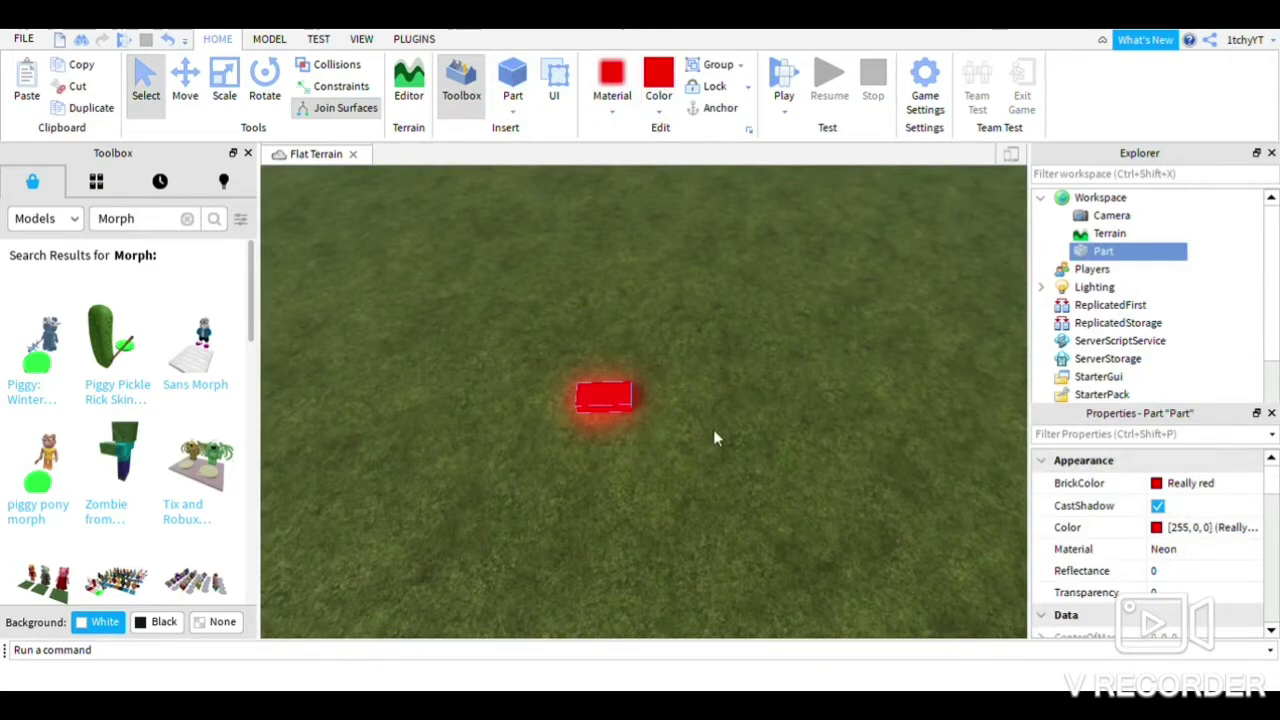
{"action": "key", "text": "ctrl+3"}
{"action": "left_click_drag", "start_coordinate": [666, 402], "coordinate": [723, 431]}
{"action": "left_click_drag", "start_coordinate": [634, 432], "coordinate": [664, 515]}
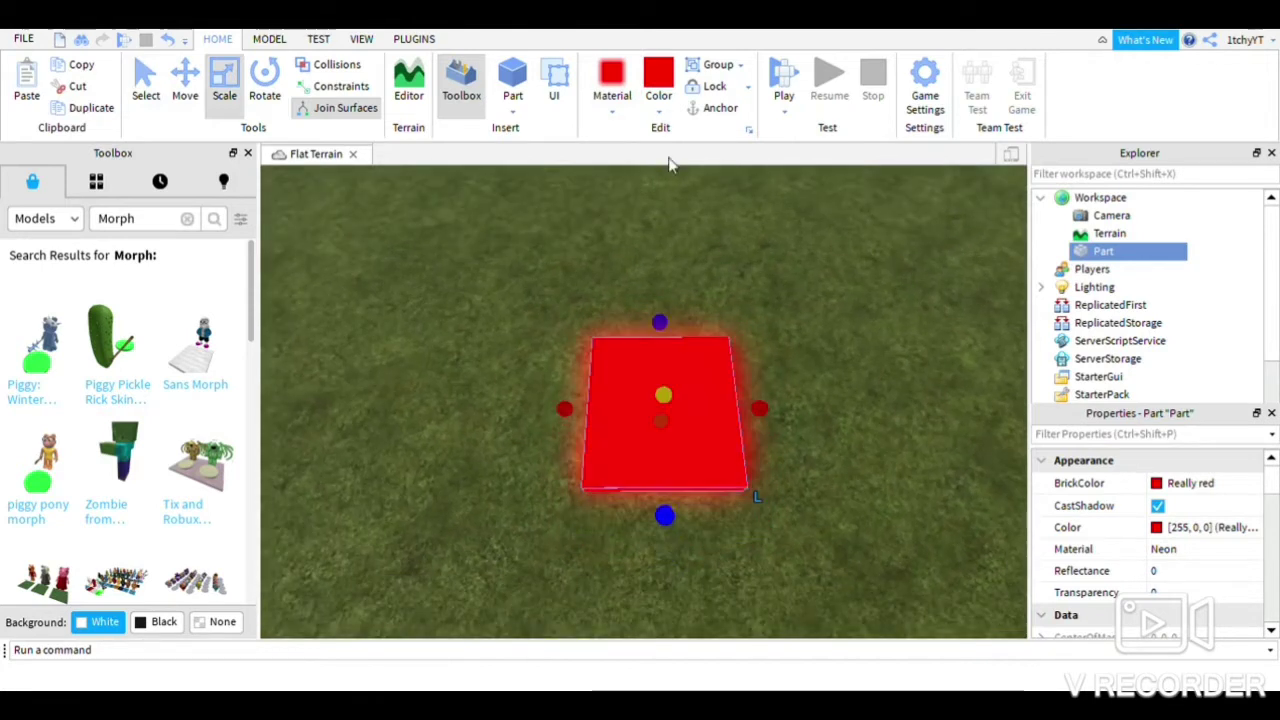
- Set the pad's color to Dark blue and deselect it
{"action": "left_click", "coordinate": [676, 445]}
{"action": "left_click", "coordinate": [660, 111]}
{"action": "left_click", "coordinate": [739, 240]}
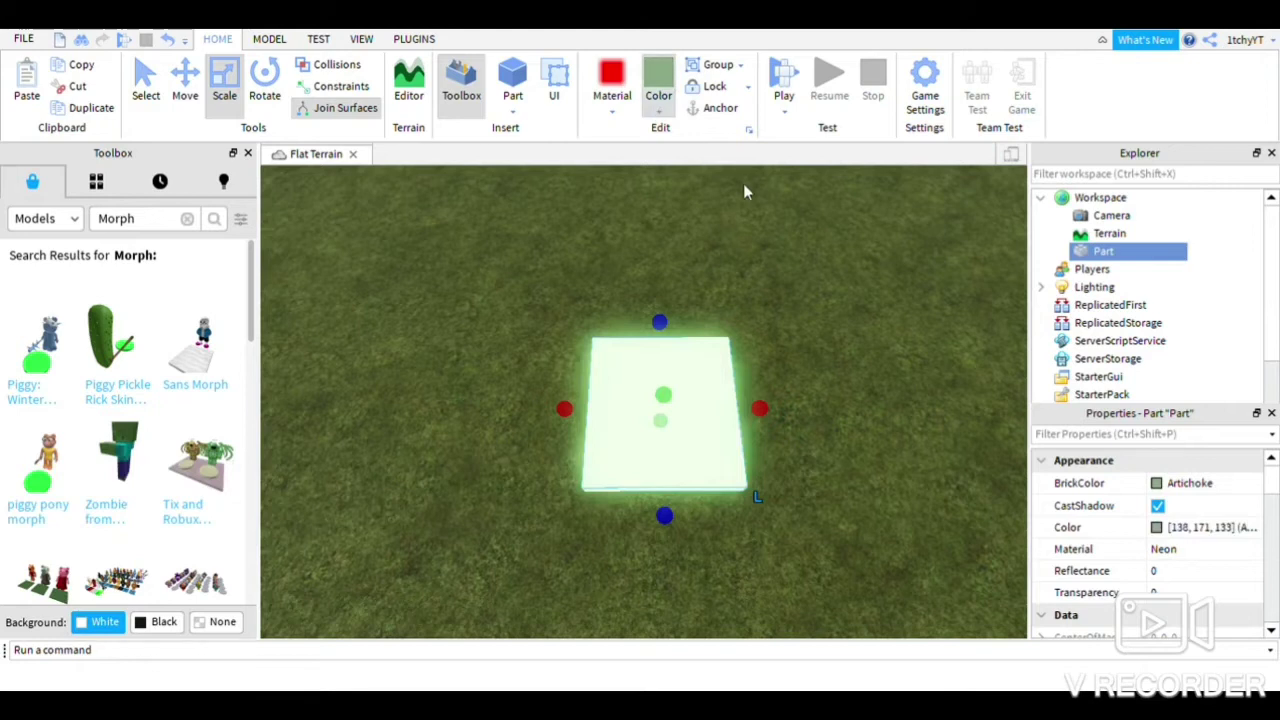
{"action": "left_click", "coordinate": [707, 134]}
{"action": "left_click", "coordinate": [660, 111]}
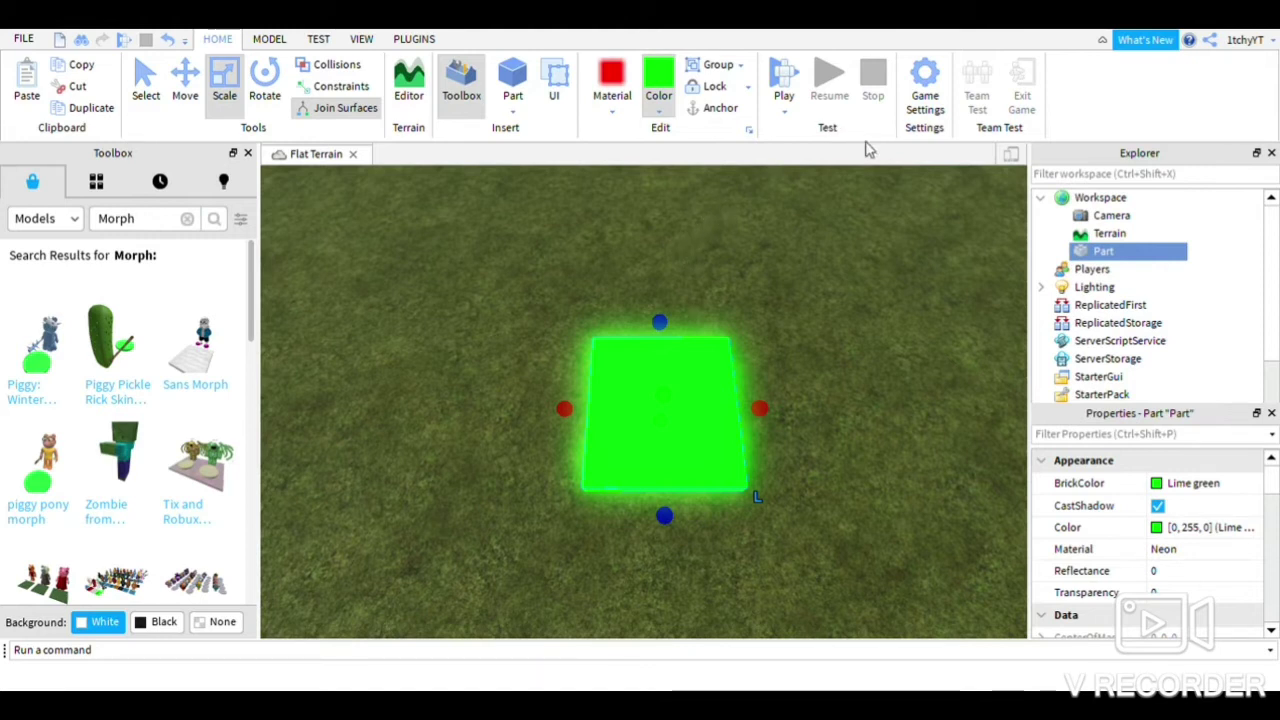
{"action": "left_click", "coordinate": [768, 181]}
{"action": "left_click", "coordinate": [670, 103]}
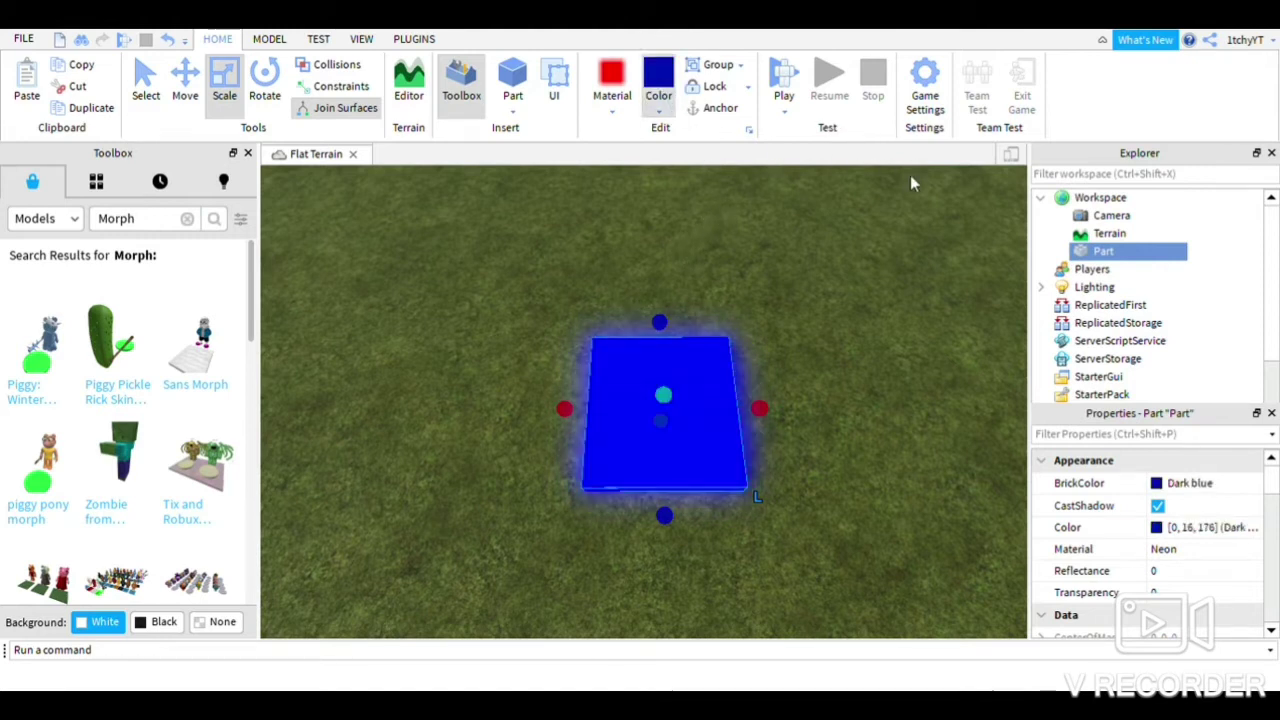
{"action": "right_click_drag", "start_coordinate": [685, 316], "coordinate": [668, 317]}
{"action": "key", "text": "d"}
{"action": "left_click", "coordinate": [668, 318]}
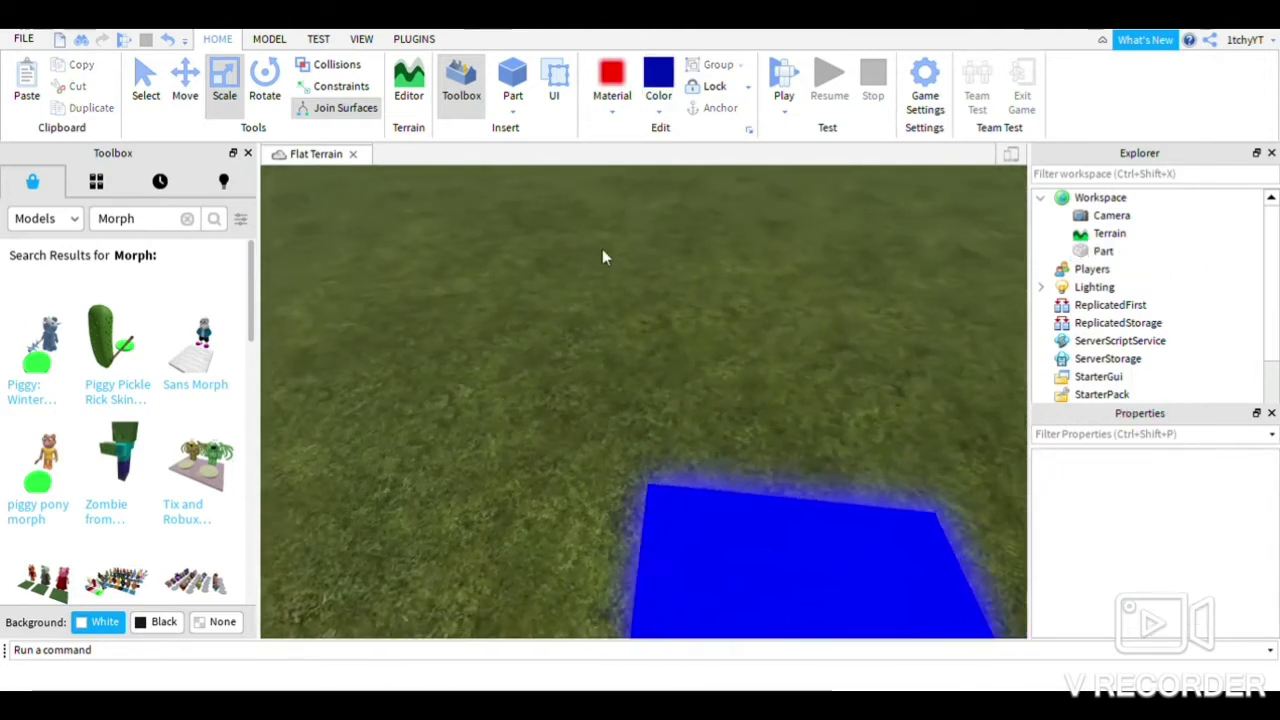
- Open AlreadyPro's Load Character plugin and move its window aside to leave the blue pad in view
{"action": "left_click", "coordinate": [414, 38]}
{"action": "left_click", "coordinate": [100, 72]}
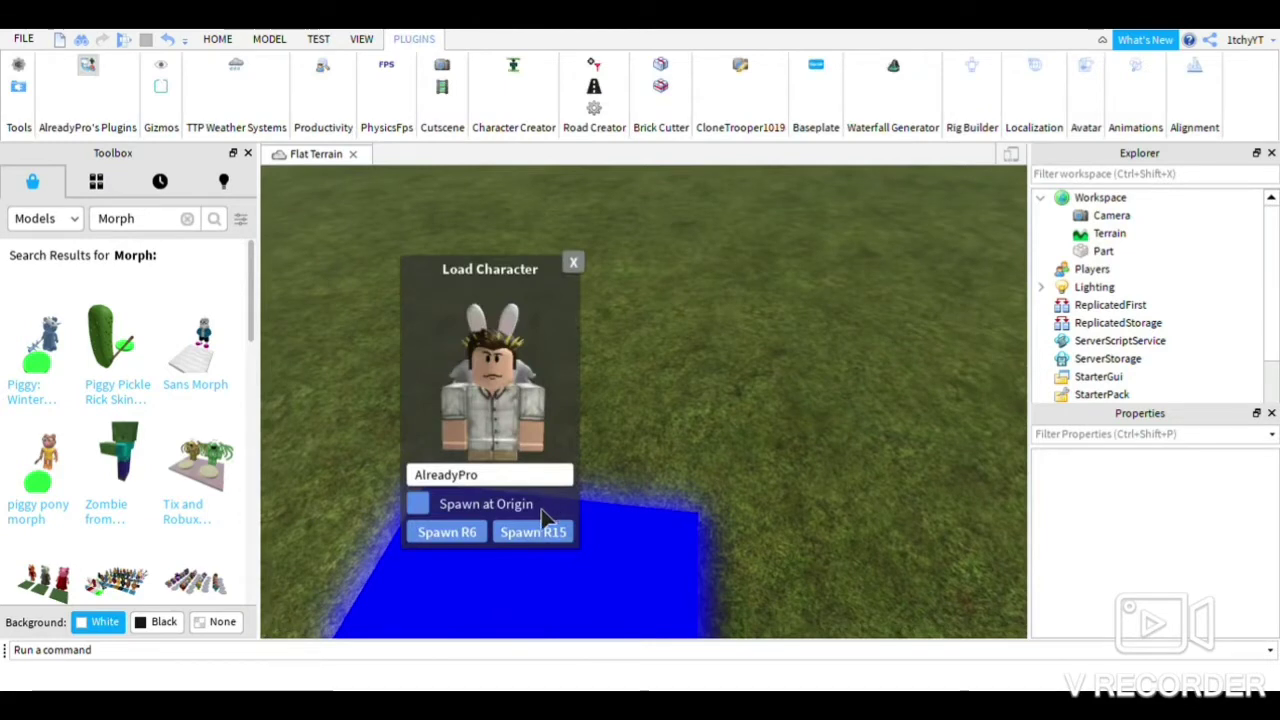
{"action": "left_click_drag", "start_coordinate": [557, 310], "coordinate": [448, 391]}
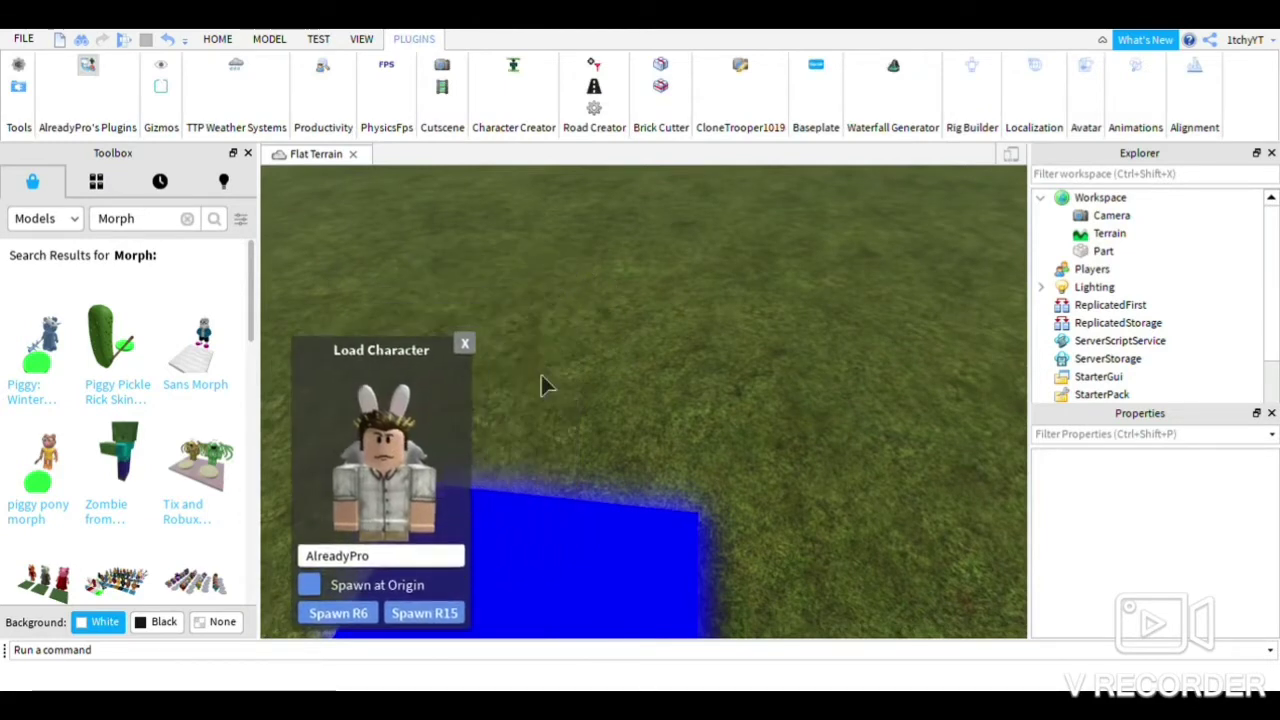
{"action": "key", "text": "s"}
{"action": "right_click_drag", "start_coordinate": [757, 336], "coordinate": [896, 241]}
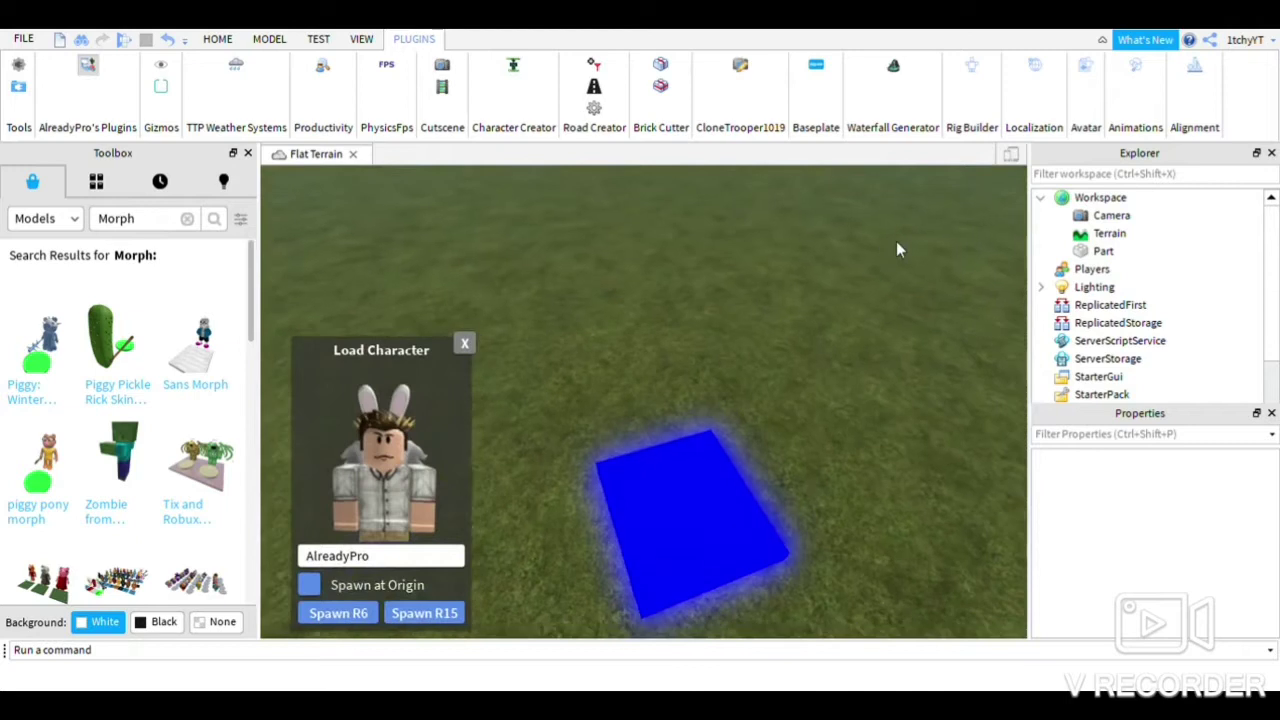
- Group the blue part into a model and rename the model Morph
{"action": "left_click", "coordinate": [1094, 256]}
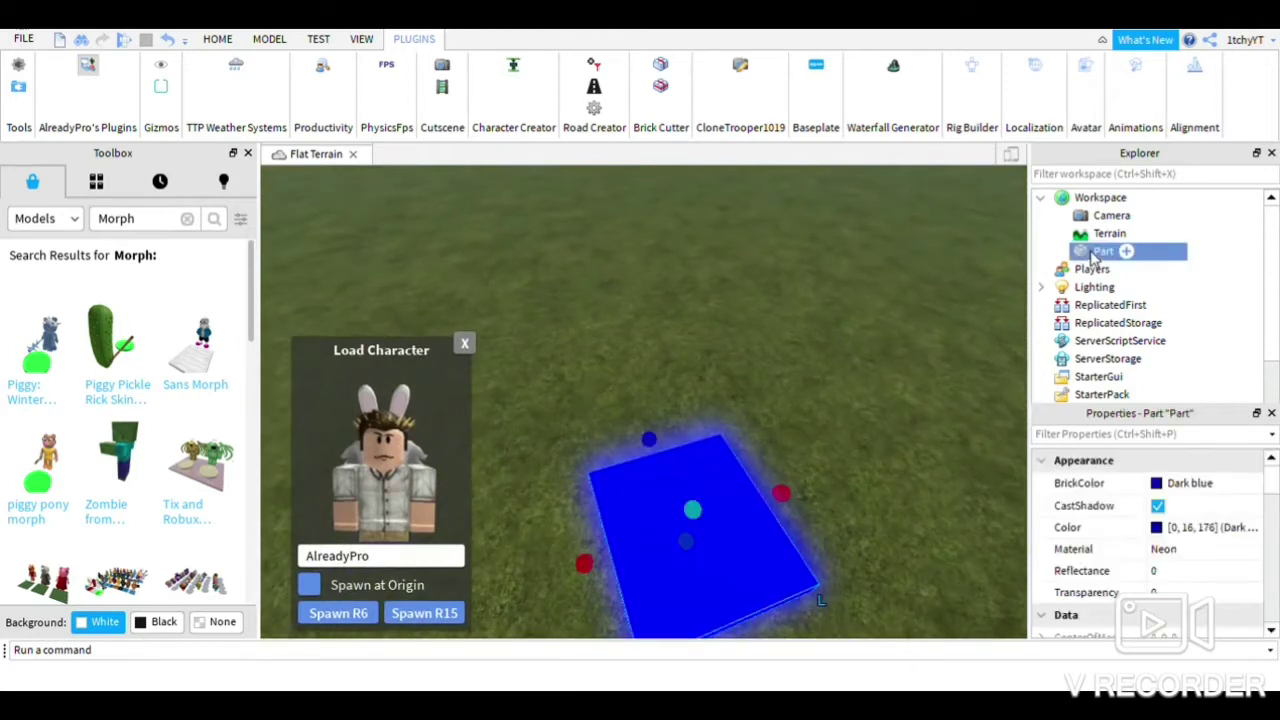
{"action": "key", "text": "ctrl+g"}
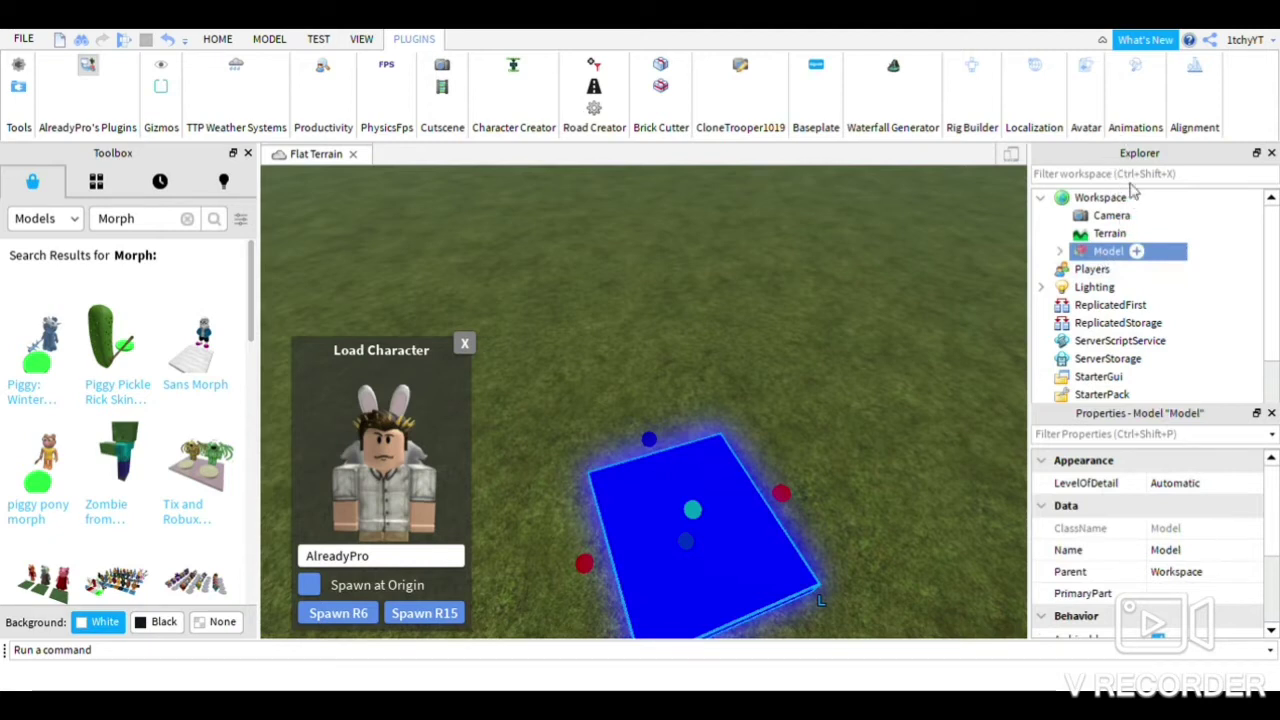
{"action": "left_click", "coordinate": [997, 394]}
{"action": "left_click", "coordinate": [1108, 250]}
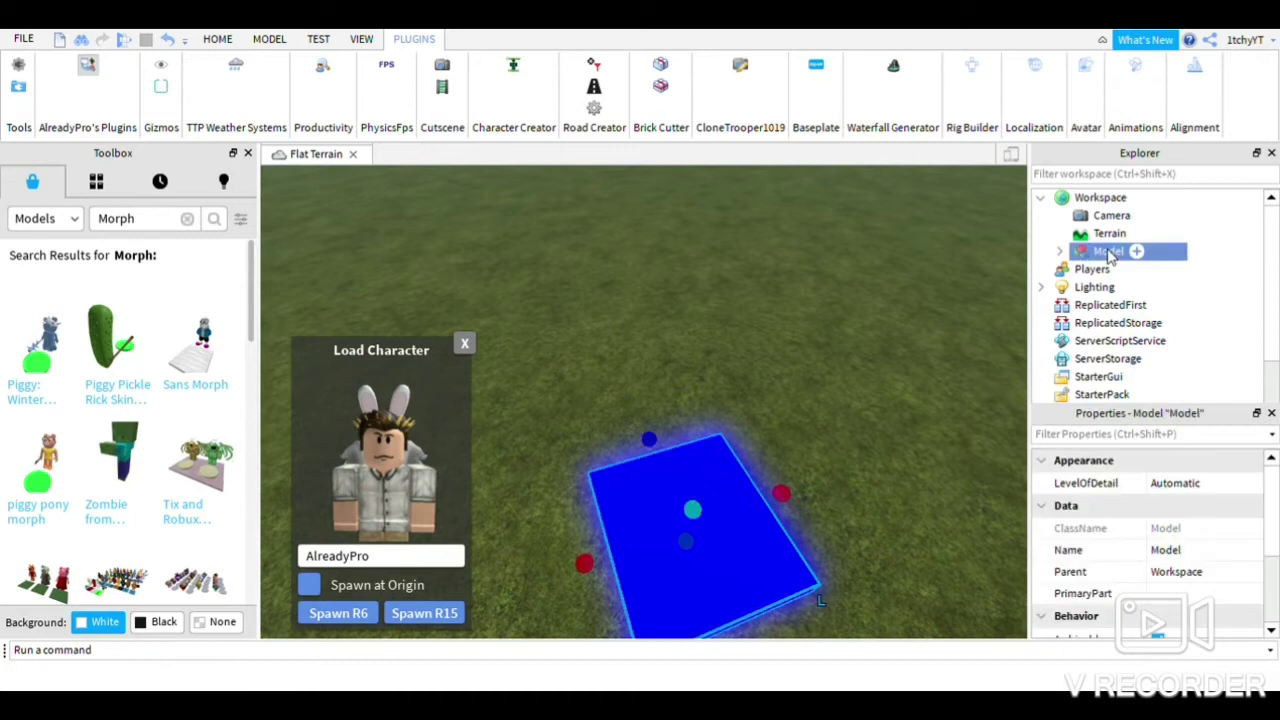
{"action": "left_click", "coordinate": [1110, 252]}
{"action": "type", "text": "Morph"}
{"action": "key", "text": "Return"}
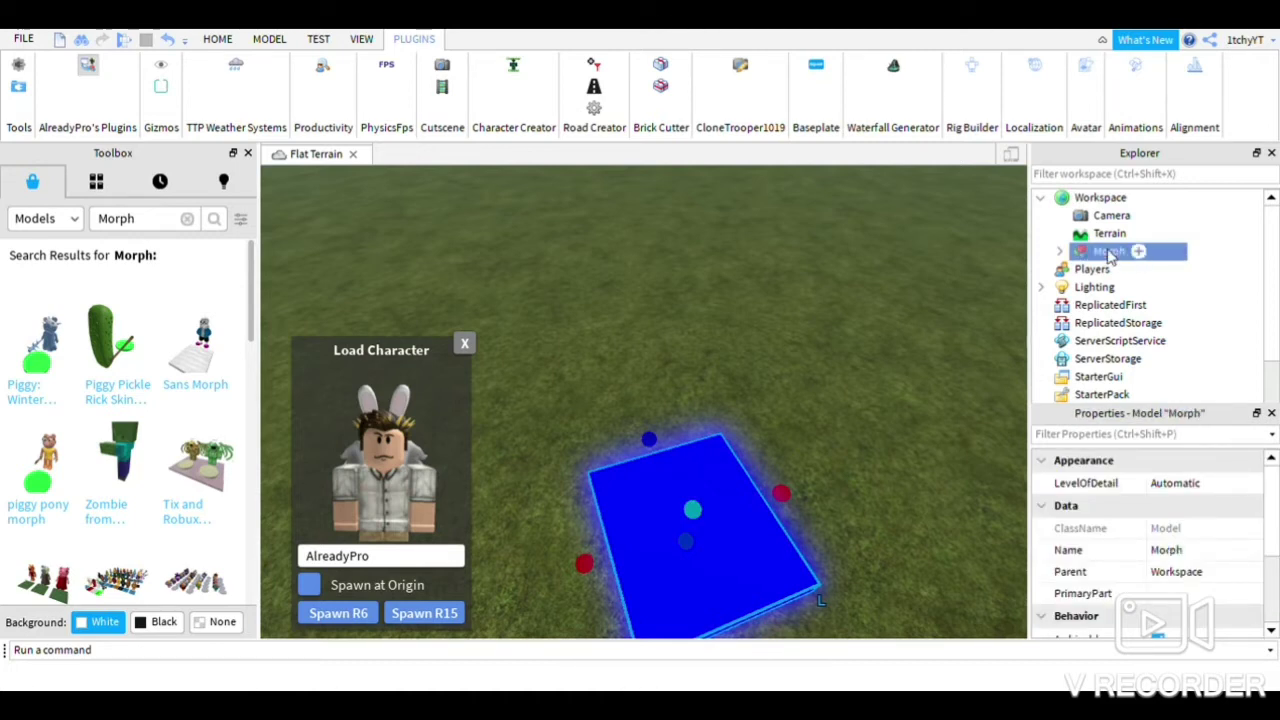
{"action": "left_click", "coordinate": [659, 349]}
{"action": "right_click_drag", "start_coordinate": [668, 382], "coordinate": [666, 374]}
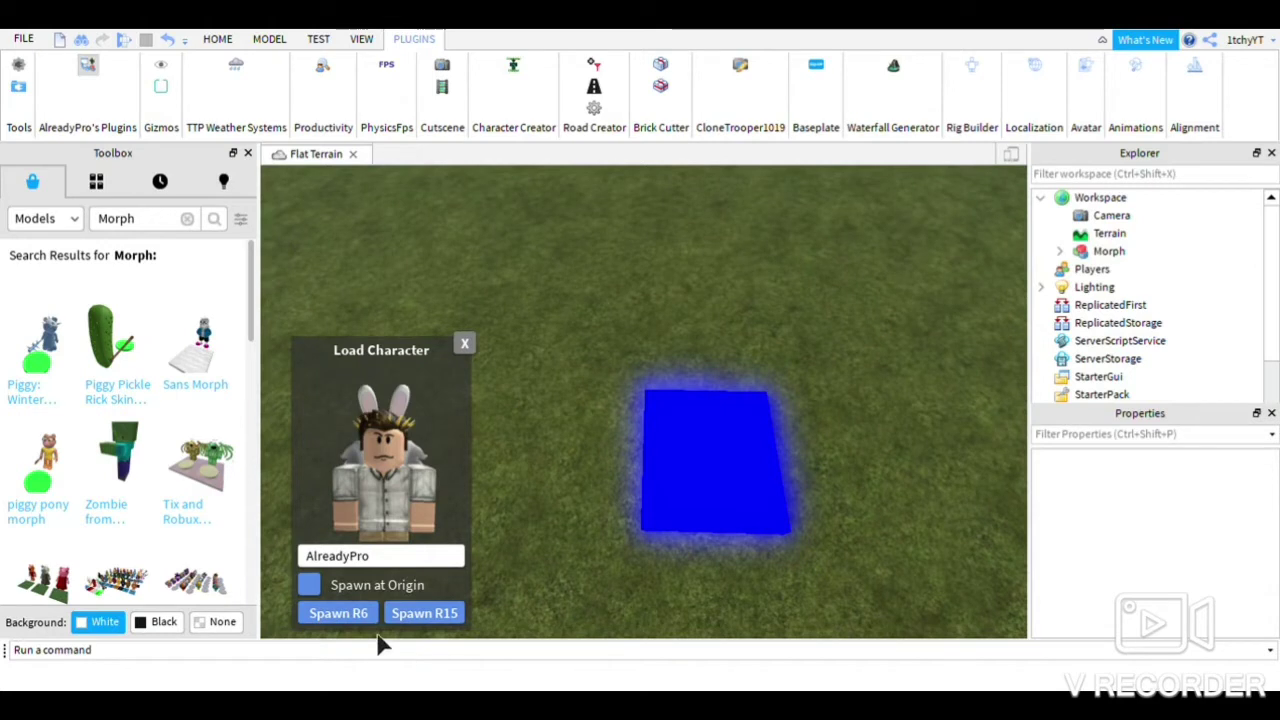
- Spawn the Load Character plugin's default character as an R6 rig and keep it in the workspace
{"action": "left_click", "coordinate": [340, 612]}
{"action": "key", "text": "Delete"}
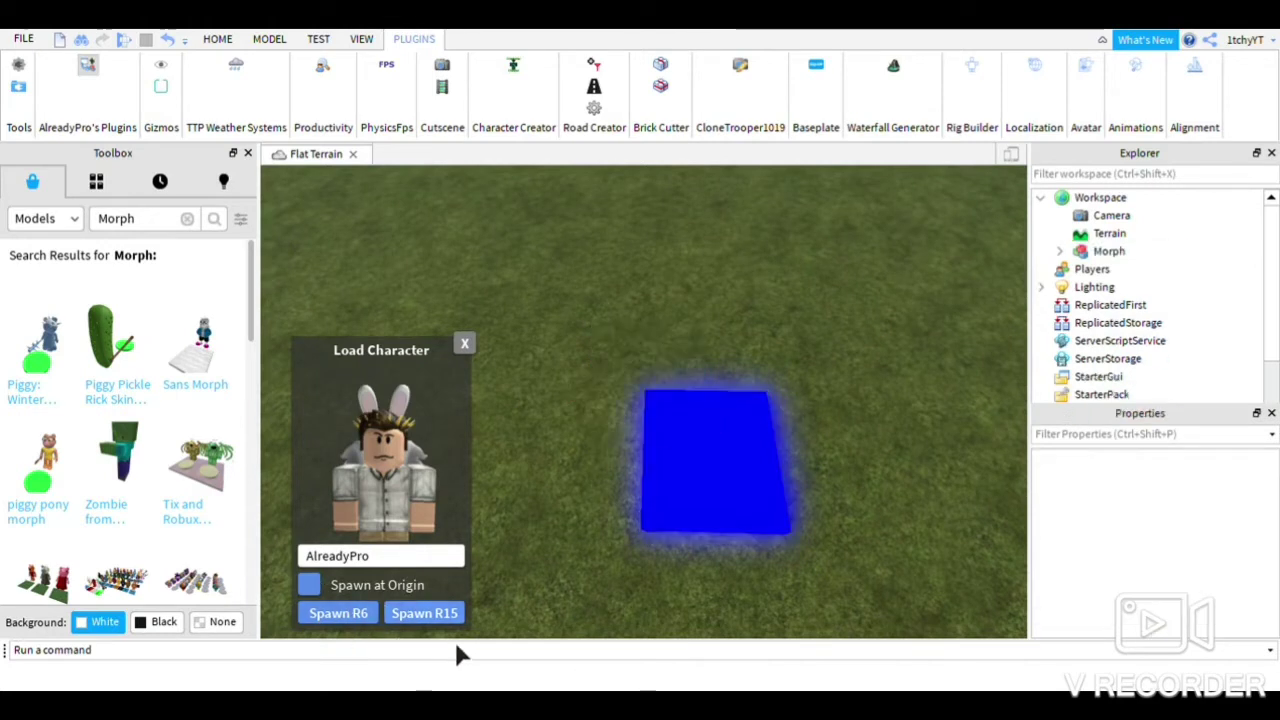
{"action": "key", "text": "ctrl+z"}
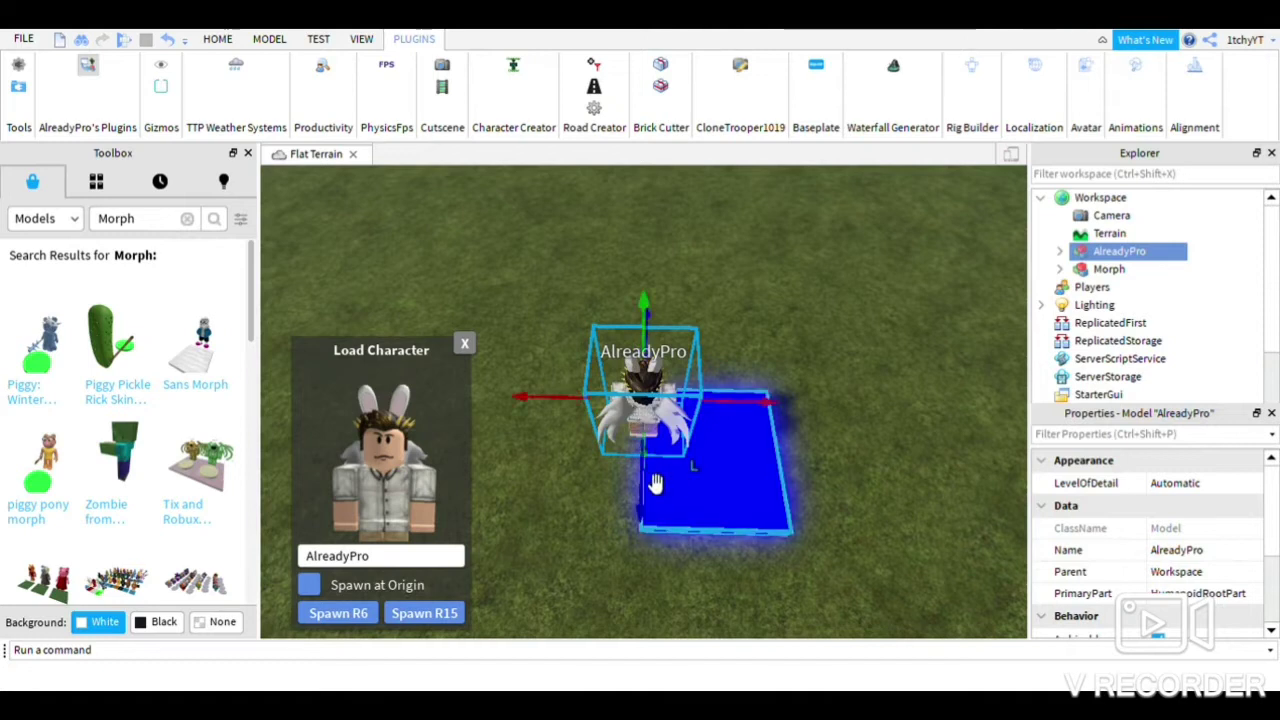
- Move the spawned character to stand at the edge of the blue pad and close the Load Character window
{"action": "left_click_drag", "start_coordinate": [654, 449], "coordinate": [648, 386]}
{"action": "right_click_drag", "start_coordinate": [648, 386], "coordinate": [632, 377]}
{"action": "left_click_drag", "start_coordinate": [706, 431], "coordinate": [742, 345]}
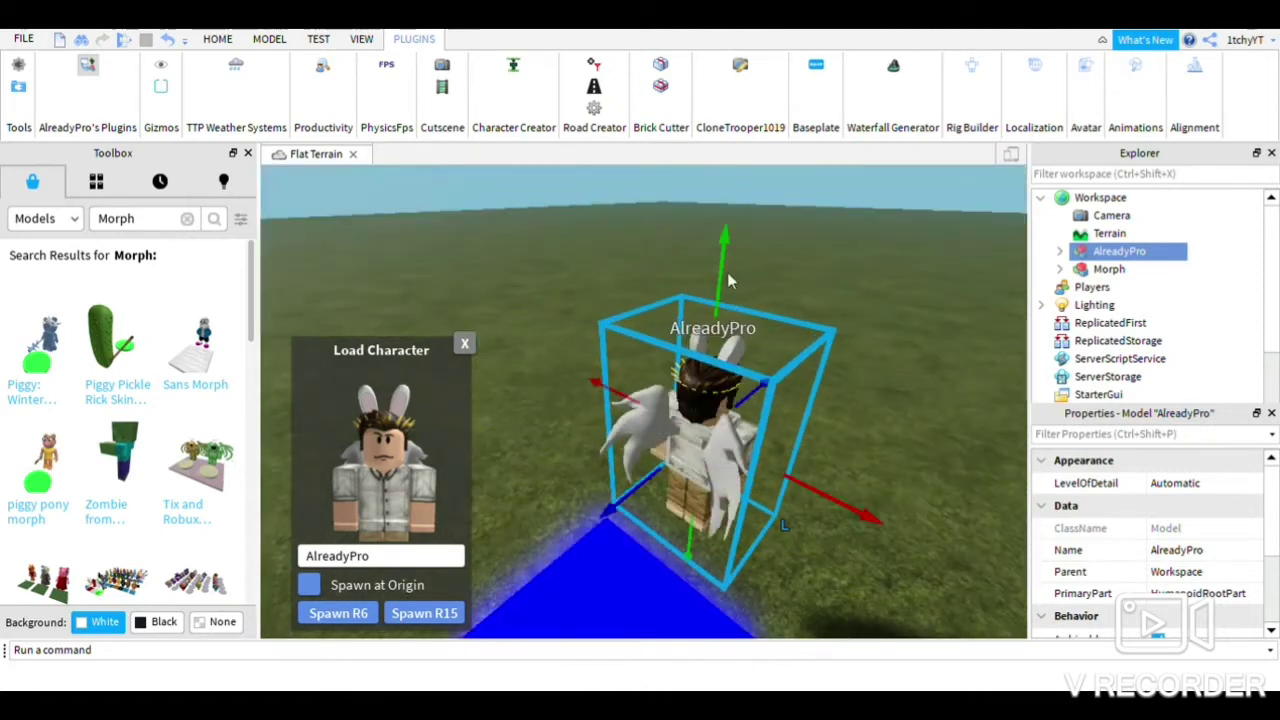
{"action": "left_click", "coordinate": [722, 276]}
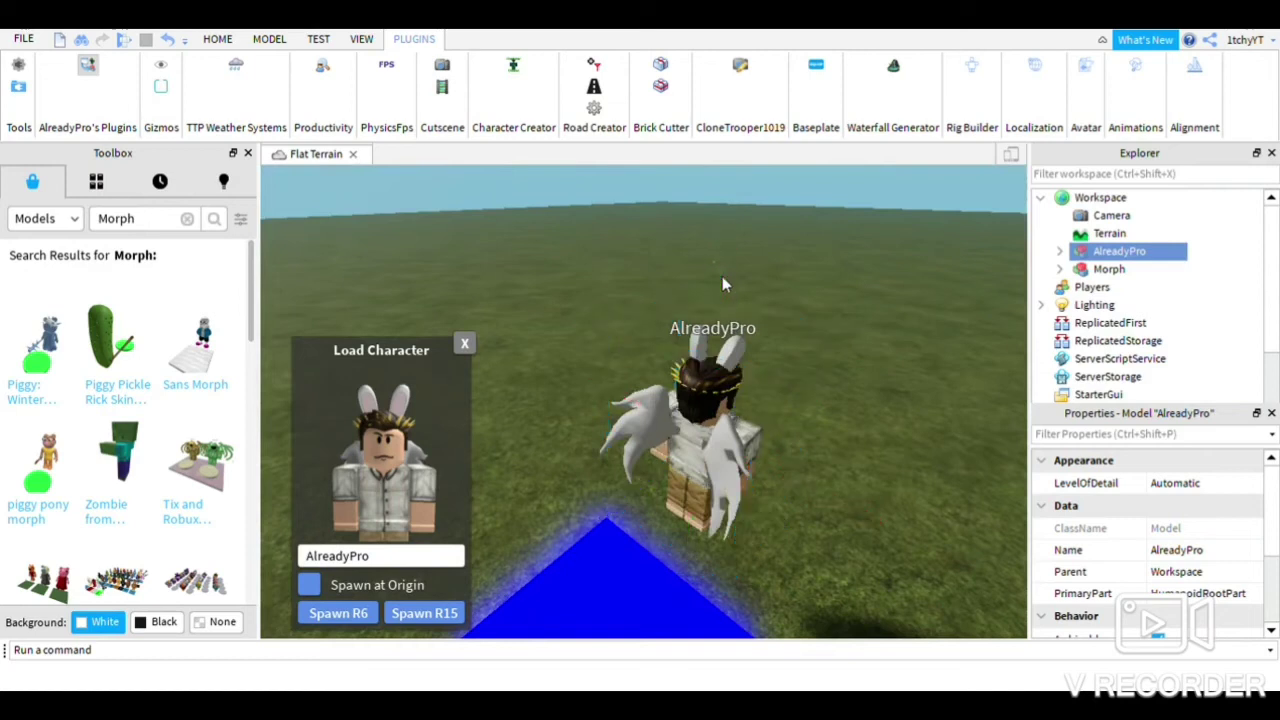
{"action": "left_click", "coordinate": [768, 495]}
{"action": "left_click_drag", "start_coordinate": [722, 318], "coordinate": [736, 456]}
{"action": "right_click_drag", "start_coordinate": [772, 476], "coordinate": [746, 452]}
{"action": "left_click_drag", "start_coordinate": [779, 465], "coordinate": [814, 464]}
{"action": "scroll", "coordinate": [319, 343], "scroll_direction": "up", "scroll_amount": 2}
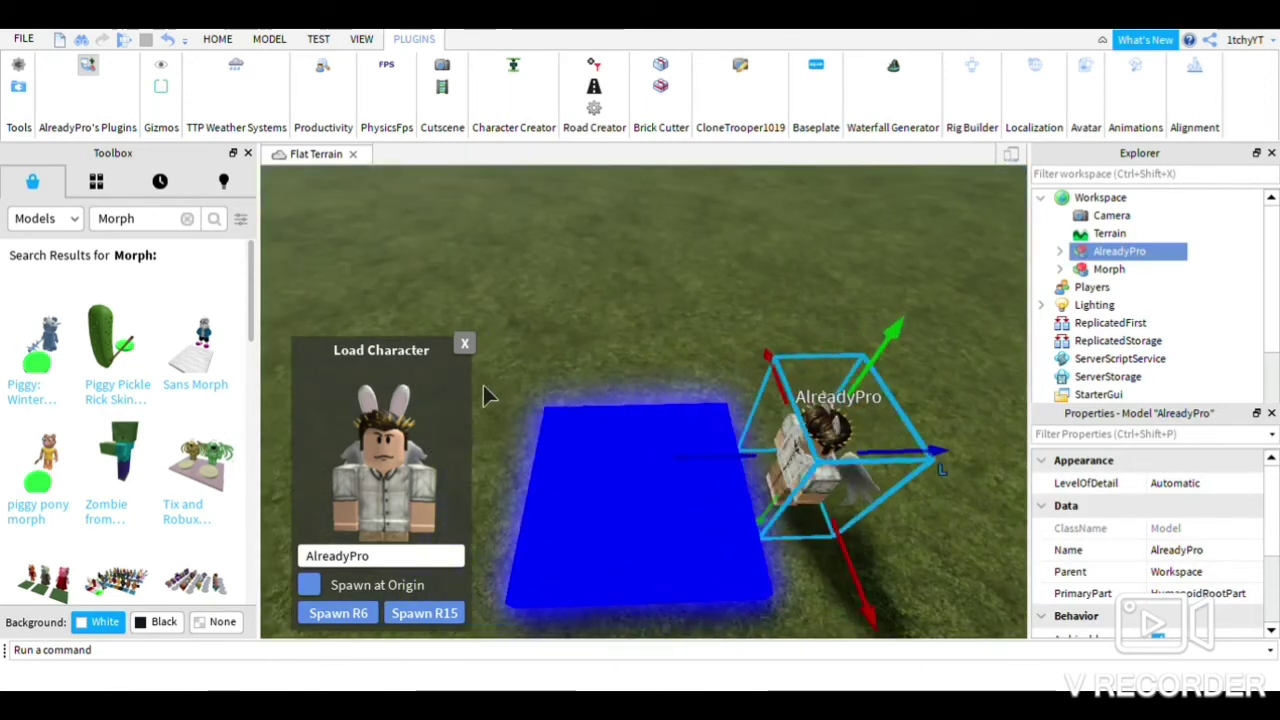
{"action": "left_click", "coordinate": [464, 343]}
- Look up the Load Character plugin in the Toolbox's Plugins category and return to the Models category
{"action": "scroll", "coordinate": [717, 350], "scroll_direction": "up", "scroll_amount": 1}
{"action": "right_click_drag", "start_coordinate": [717, 350], "coordinate": [711, 350]}
{"action": "key", "text": "s"}
{"action": "left_click", "coordinate": [22, 218]}
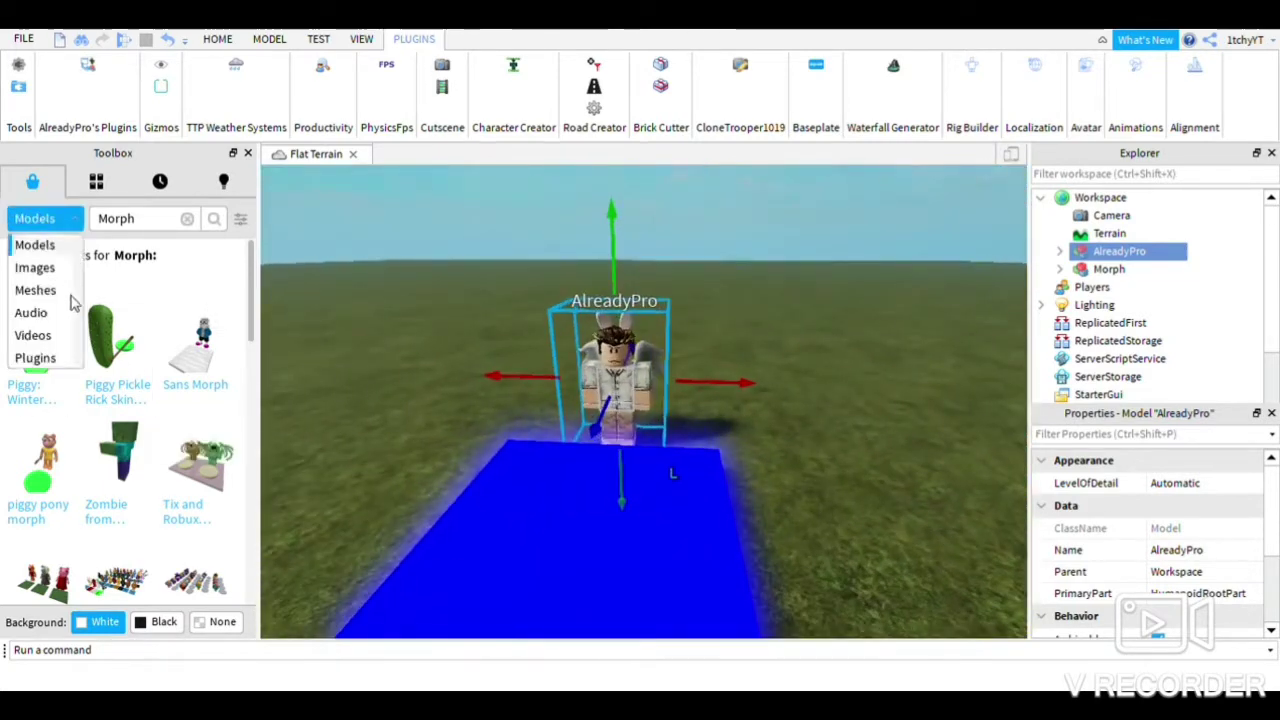
{"action": "left_click", "coordinate": [38, 358]}
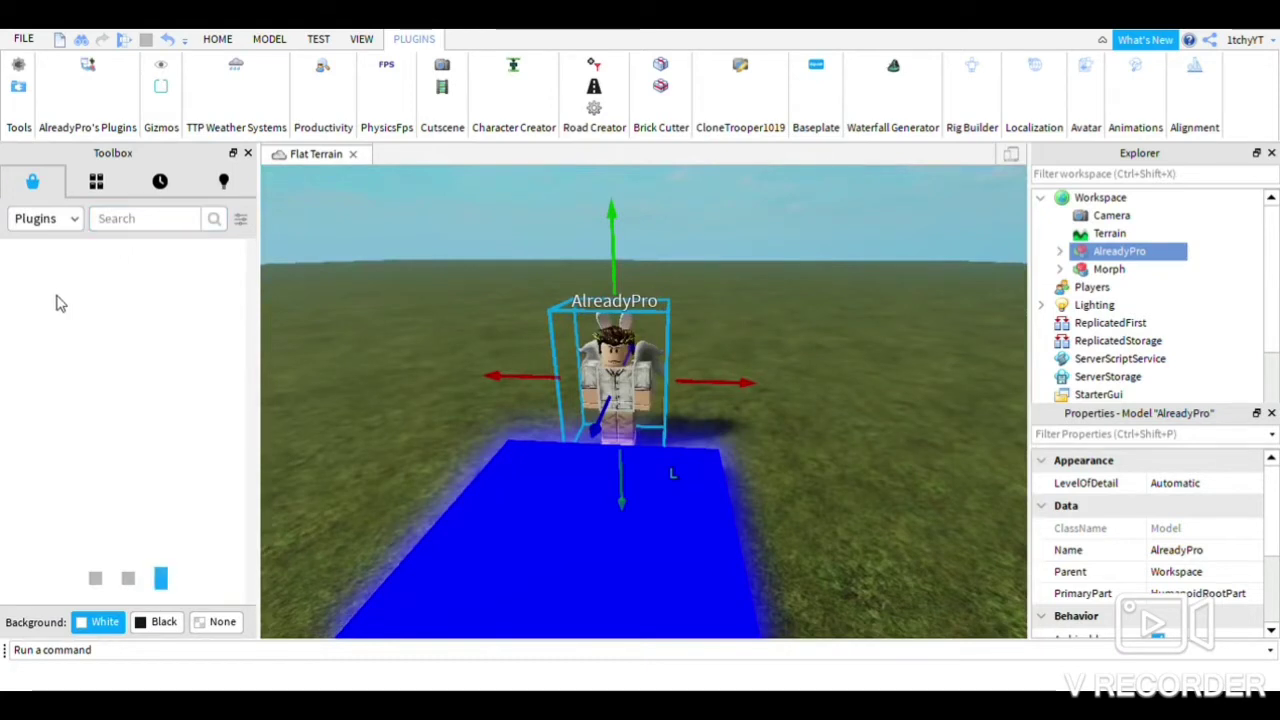
{"action": "mouse_move", "coordinate": [45, 318]}
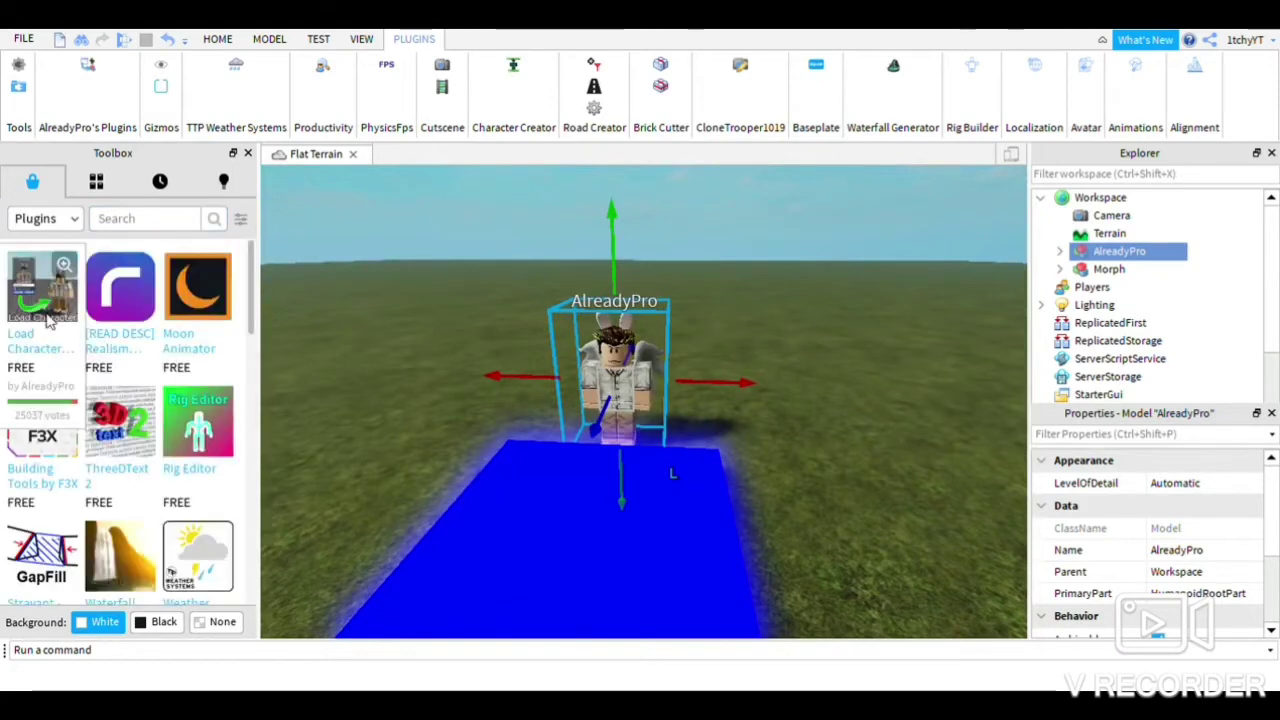
{"action": "left_click", "coordinate": [32, 219]}
{"action": "left_click", "coordinate": [51, 247]}
- Add a Script to the part inside the Morph model
{"action": "right_click_drag", "start_coordinate": [400, 205], "coordinate": [671, 322]}
{"action": "left_click", "coordinate": [820, 371]}
{"action": "left_click", "coordinate": [1059, 269]}
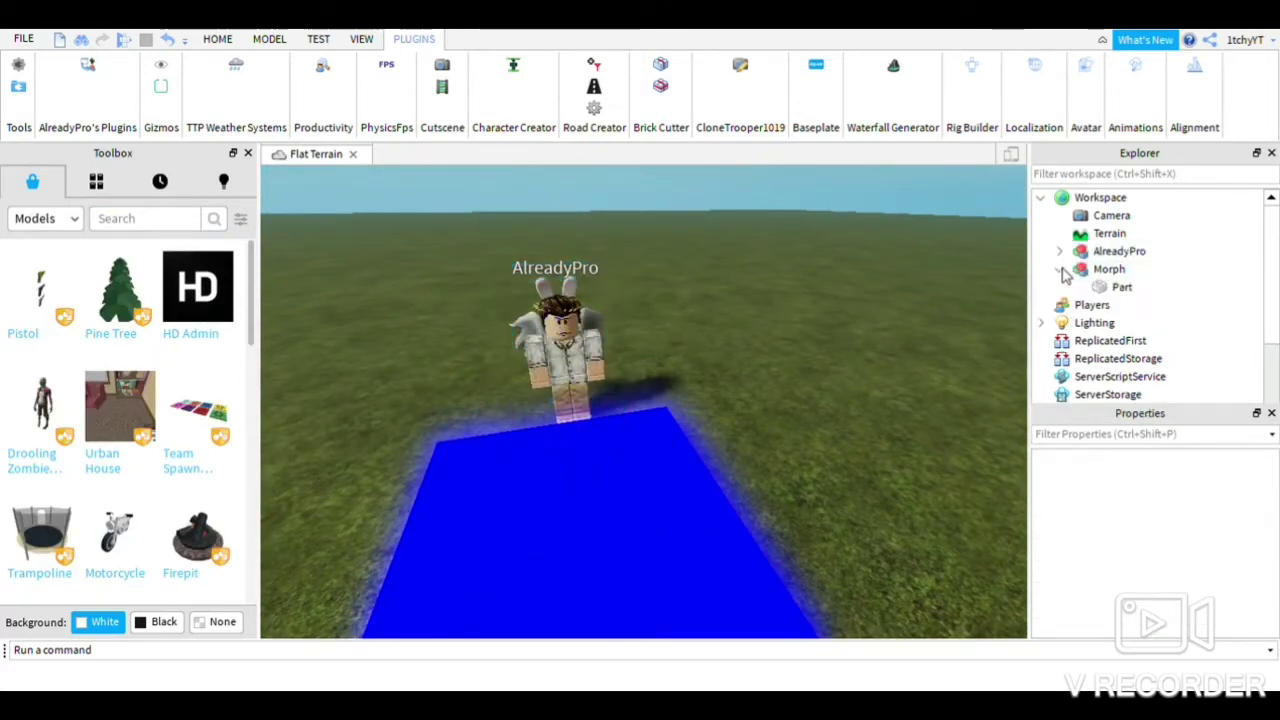
{"action": "left_click", "coordinate": [1152, 290]}
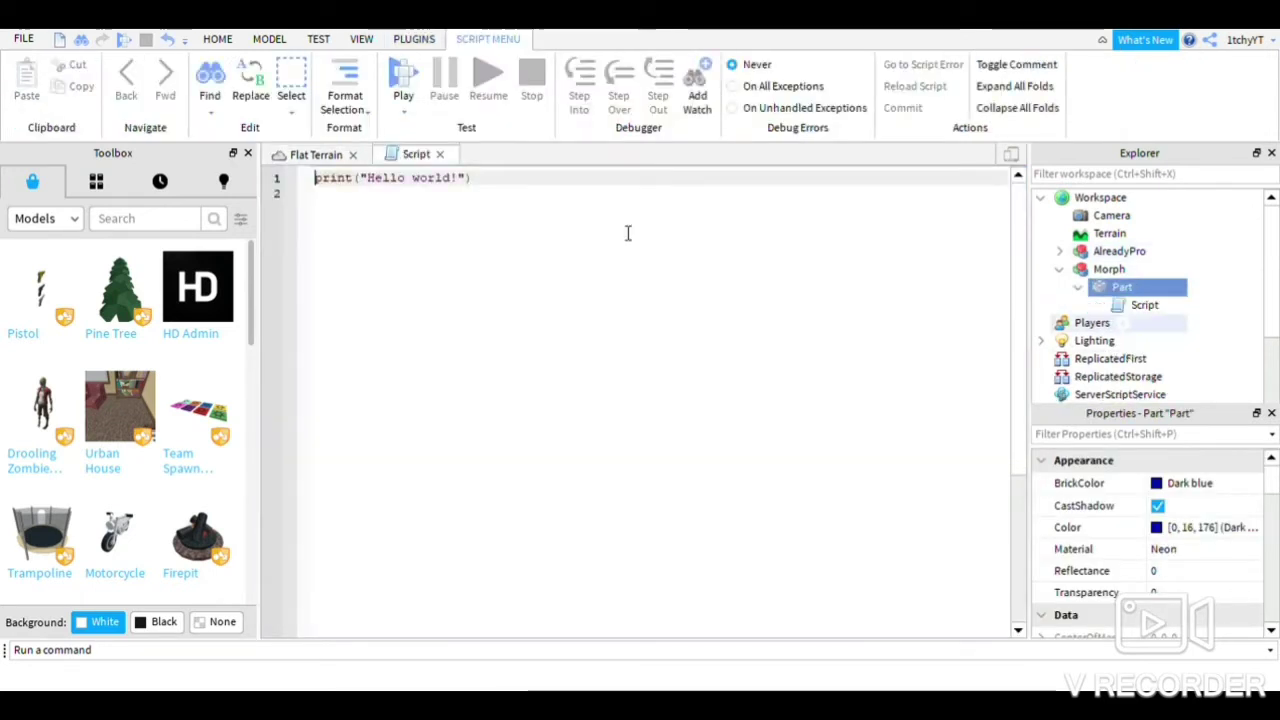
- Replace the script's default code with the copied character morph code
{"action": "key", "text": "ctrl+a"}
{"action": "key", "text": "BackSpace"}
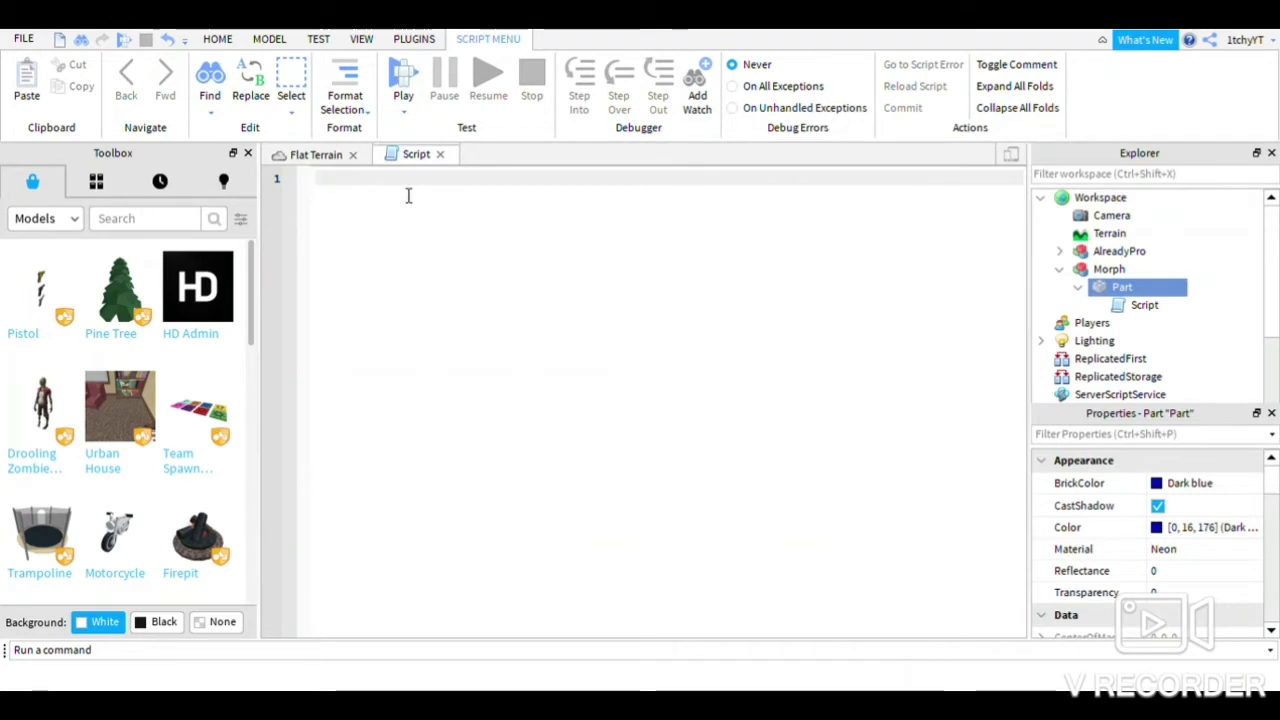
{"action": "key", "text": "ctrl+v"}
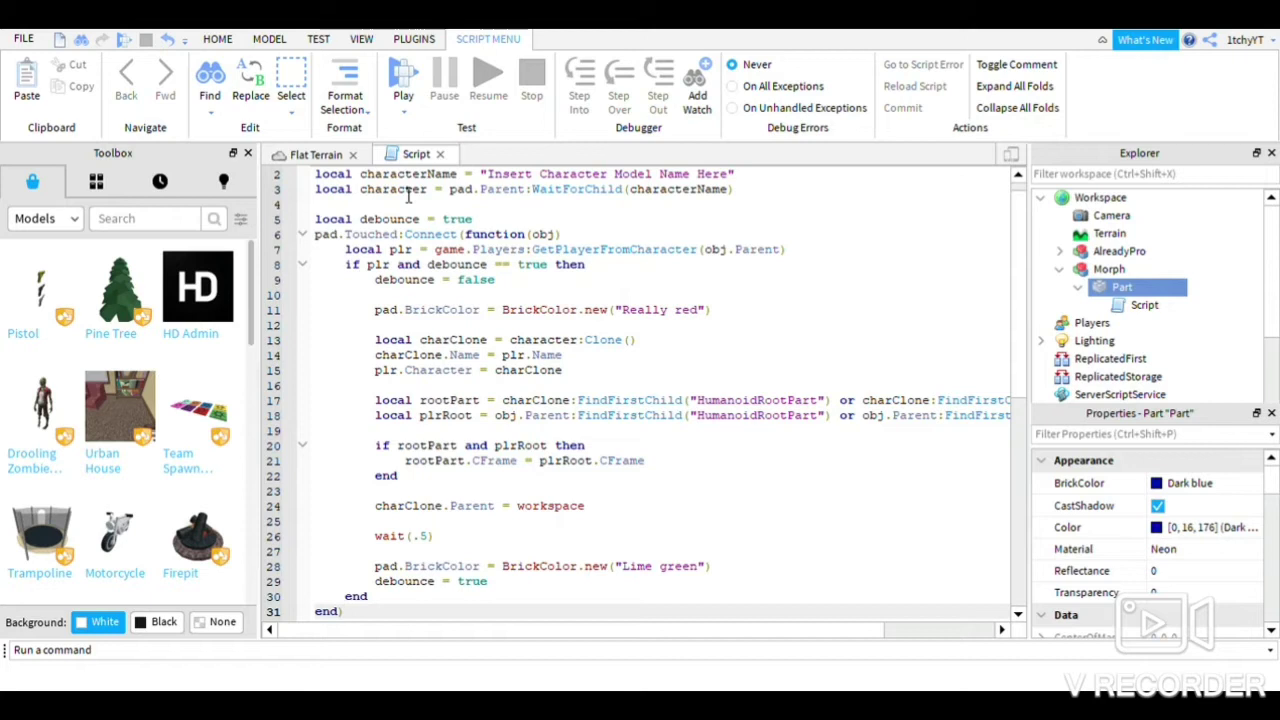
- Set the characterName variable in the script to "AlreadyPro" in place of the placeholder model name
{"action": "scroll", "coordinate": [829, 429], "scroll_direction": "down", "scroll_amount": 5}
{"action": "scroll", "coordinate": [766, 352], "scroll_direction": "up", "scroll_amount": 3}
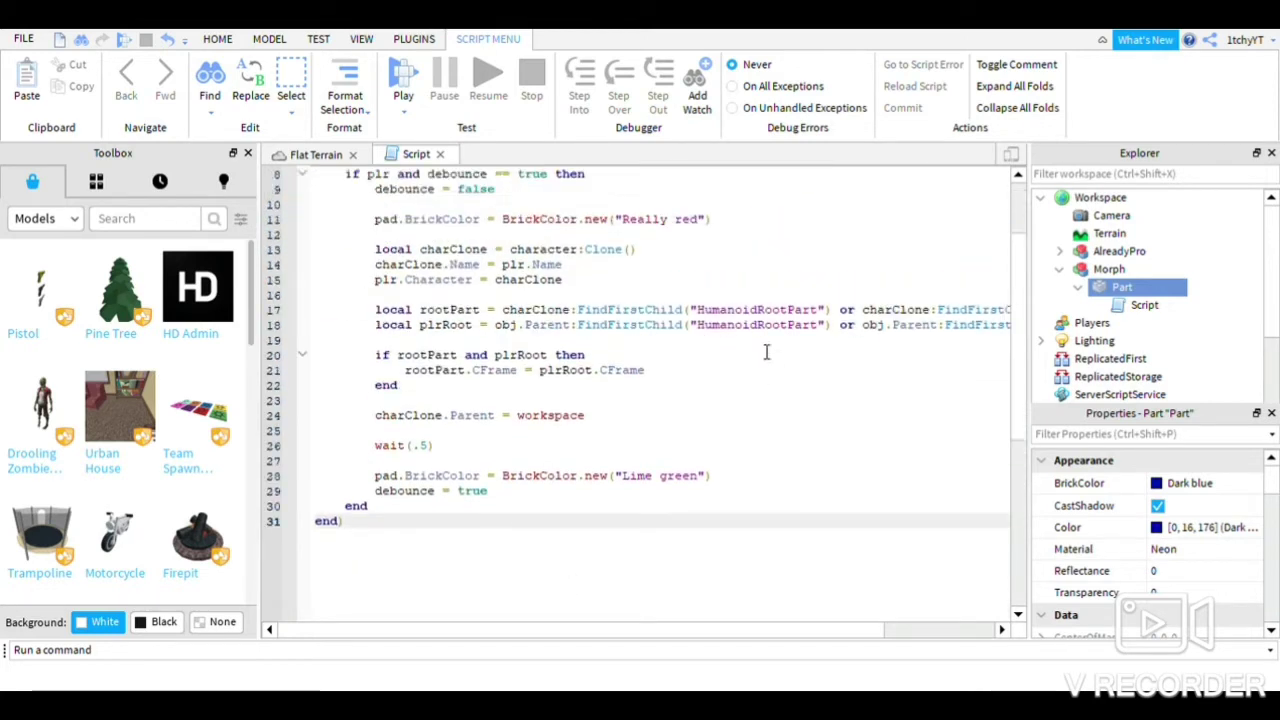
{"action": "scroll", "coordinate": [766, 352], "scroll_direction": "up", "scroll_amount": 2}
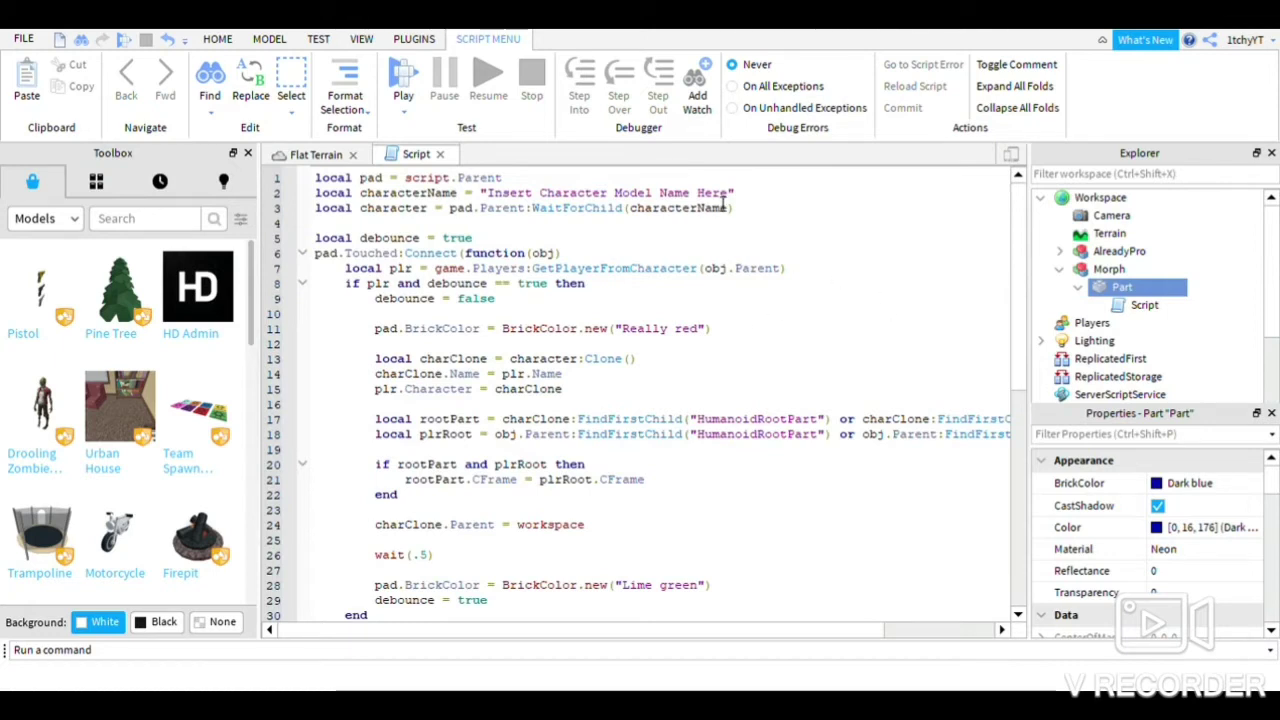
{"action": "left_click_drag", "start_coordinate": [726, 202], "coordinate": [498, 197]}
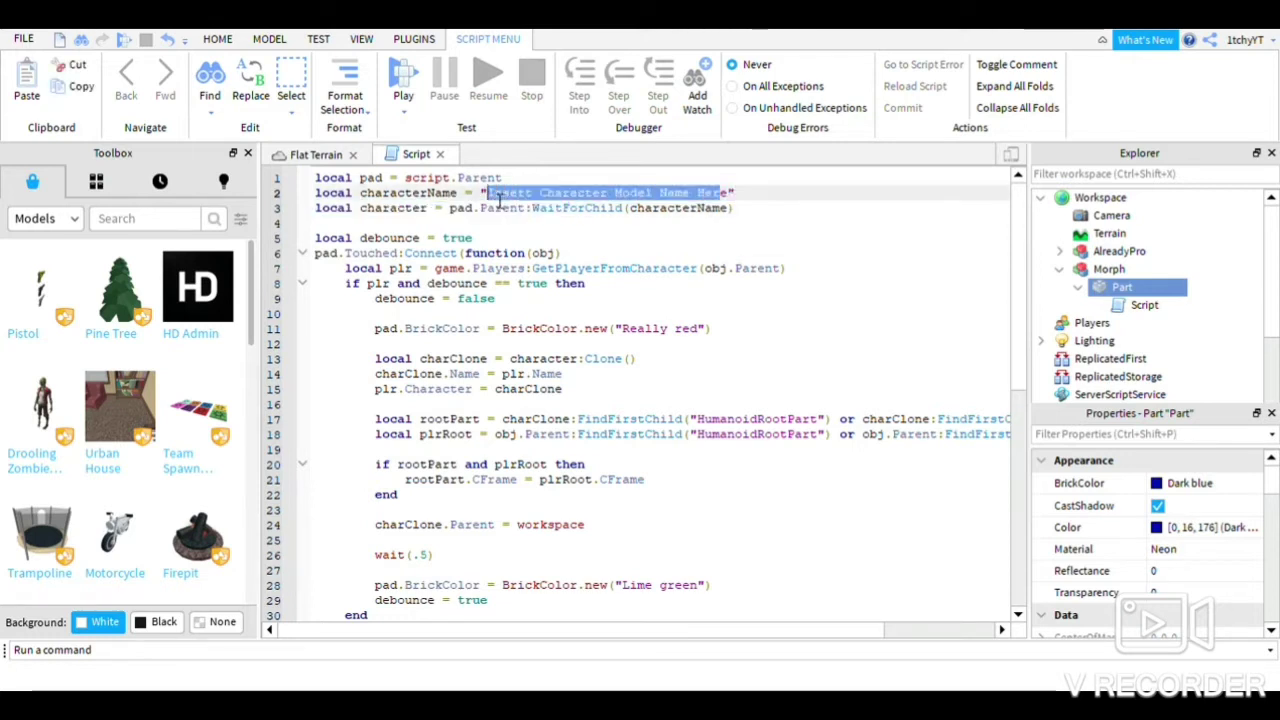
{"action": "type", "text": "erName = \"AlreadyPro"}
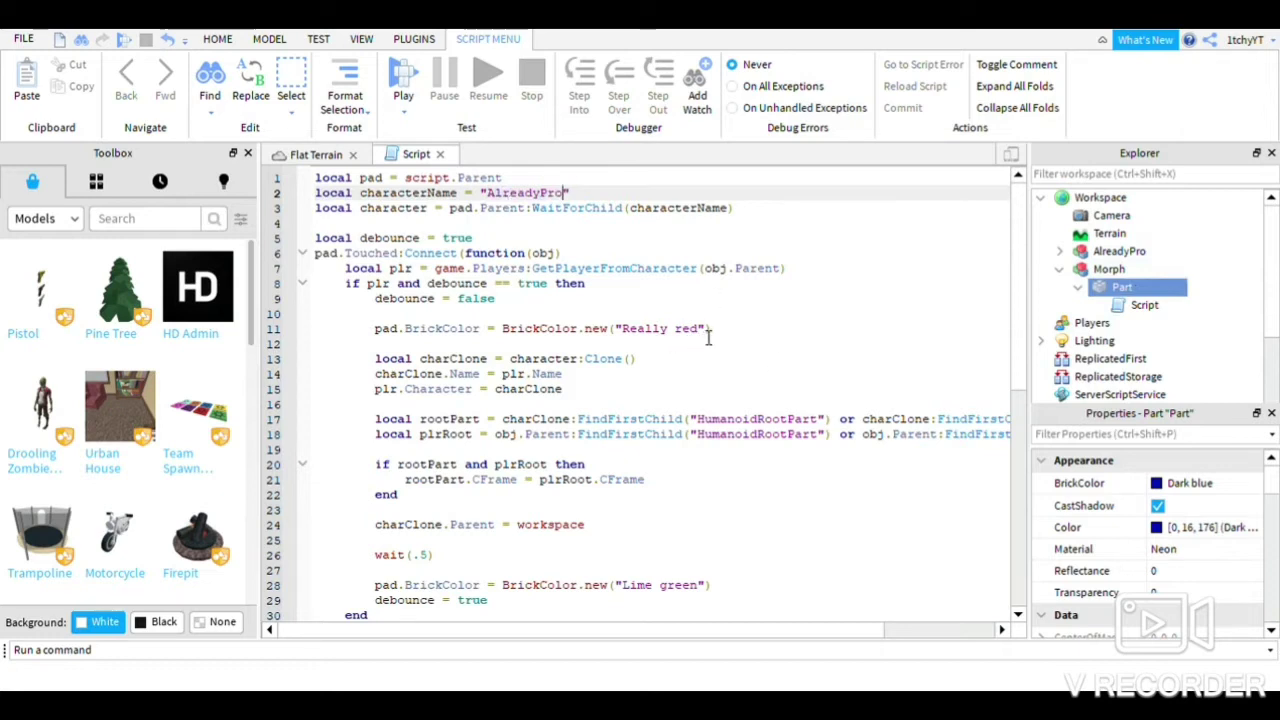
- Change the pad's first BrickColor in the touch function to "Dark blue"
{"action": "left_click_drag", "start_coordinate": [700, 338], "coordinate": [632, 338]}
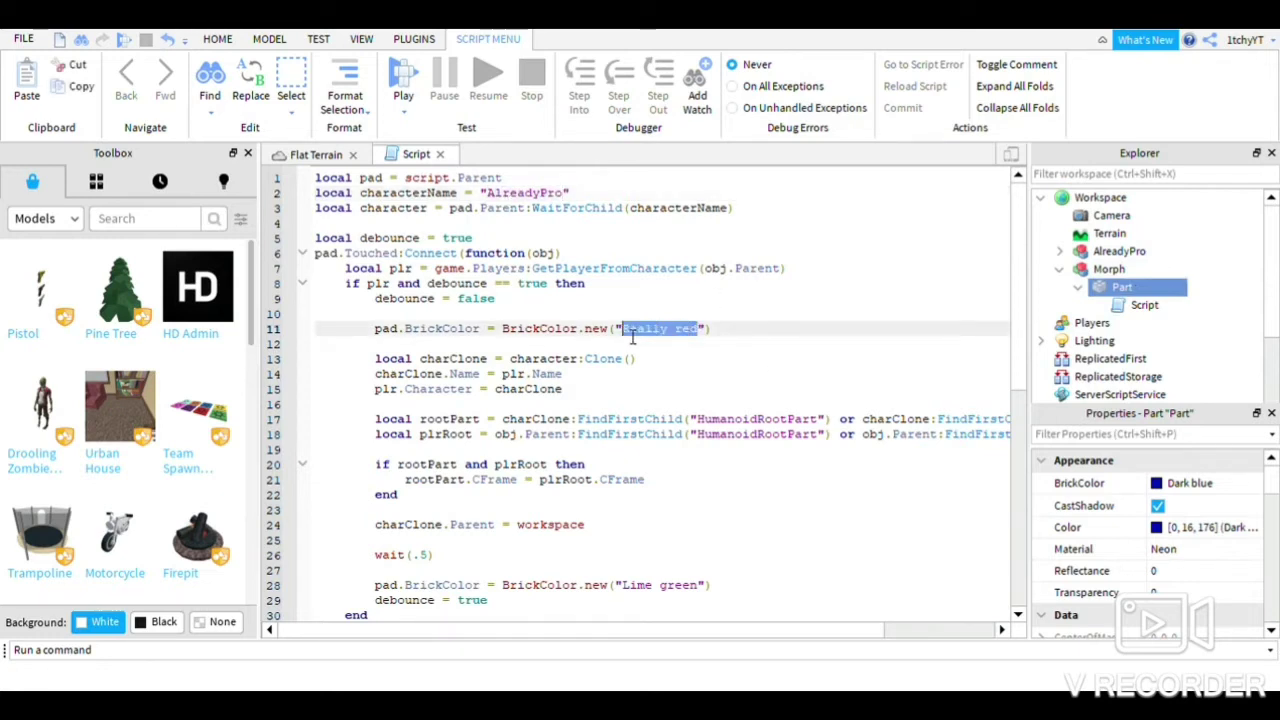
{"action": "key", "text": "BackSpace"}
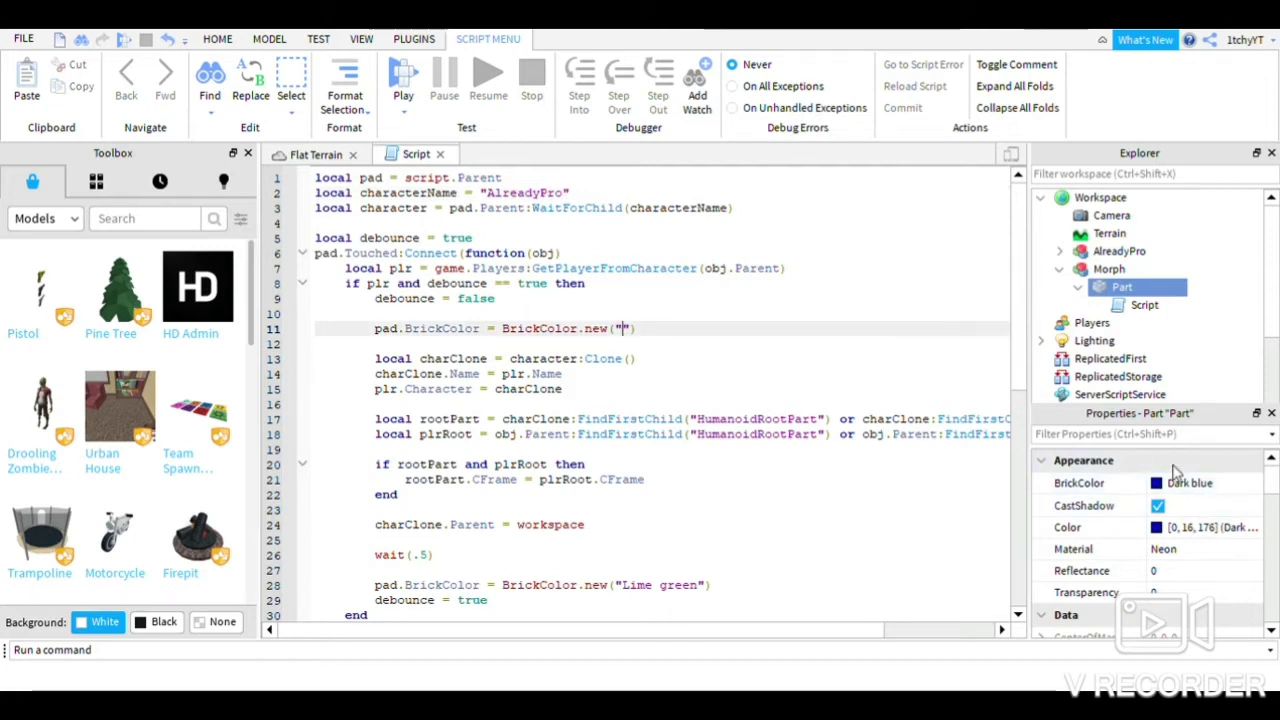
{"action": "type", "text": "Dark Blue"}
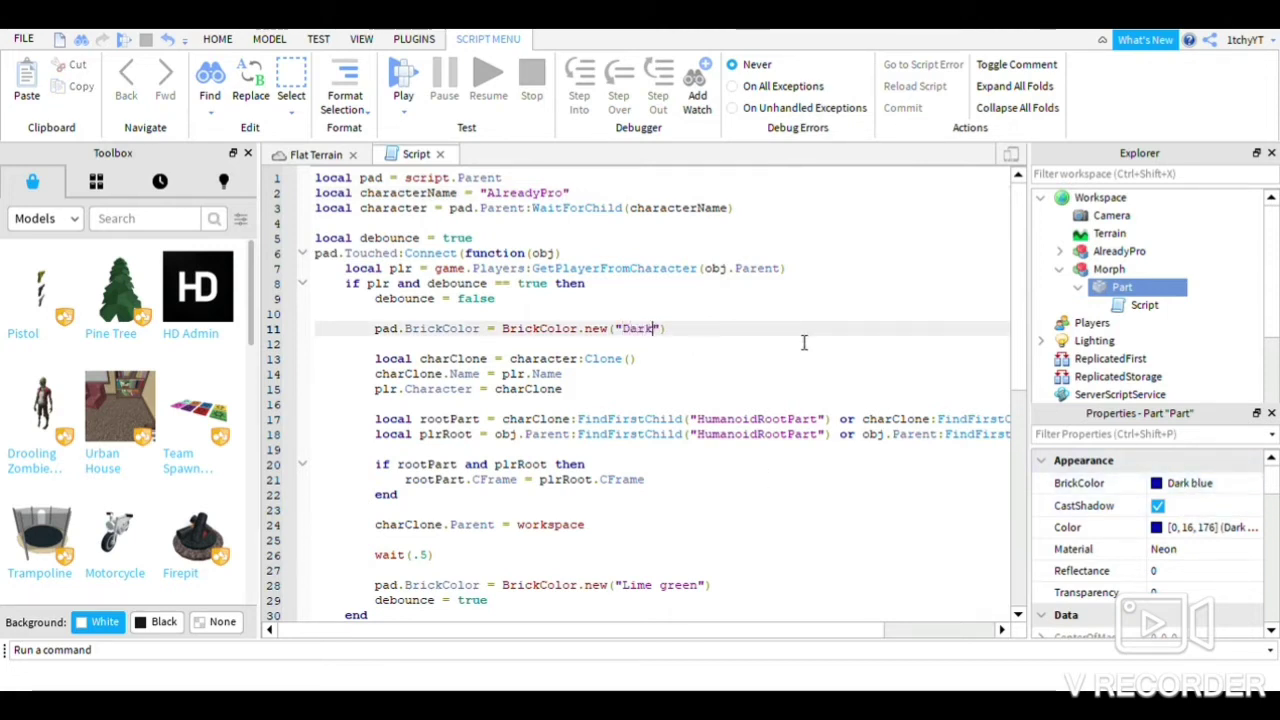
{"action": "left_click", "coordinate": [747, 345]}
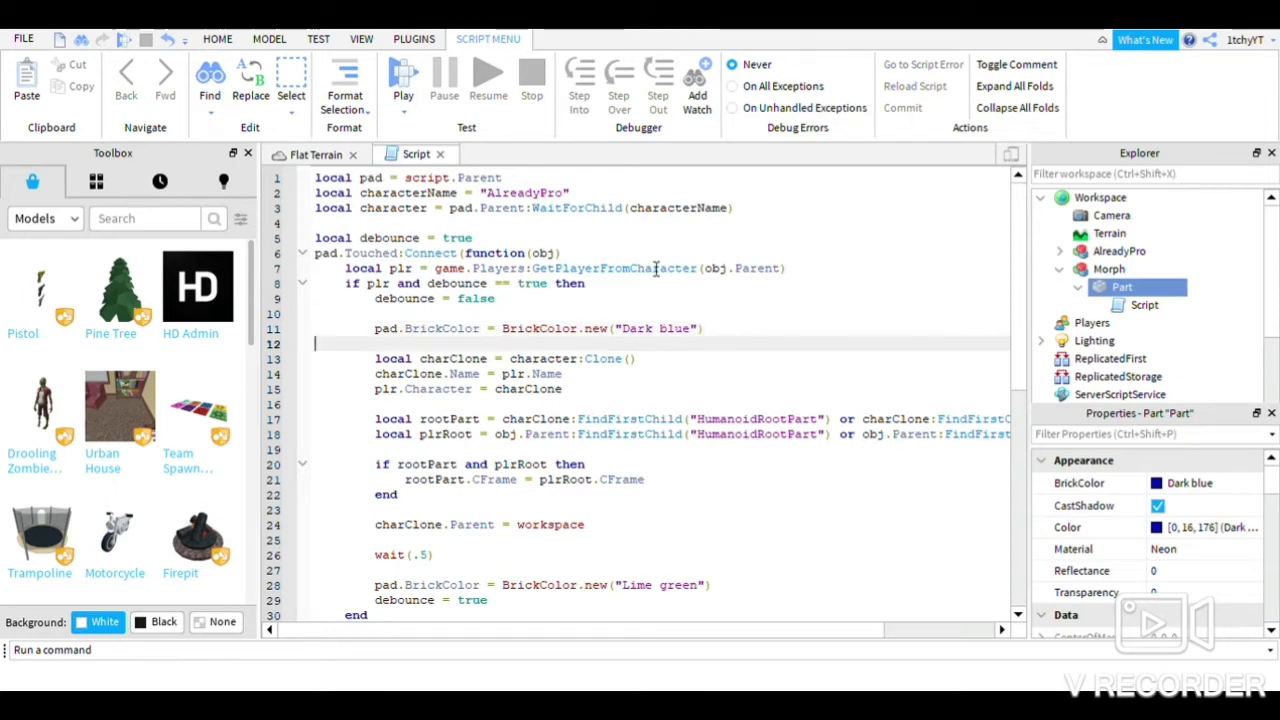
- Return to the Flat Terrain scene, frame the pad and character, and briefly start and stop a playtest
{"action": "left_click", "coordinate": [310, 155]}
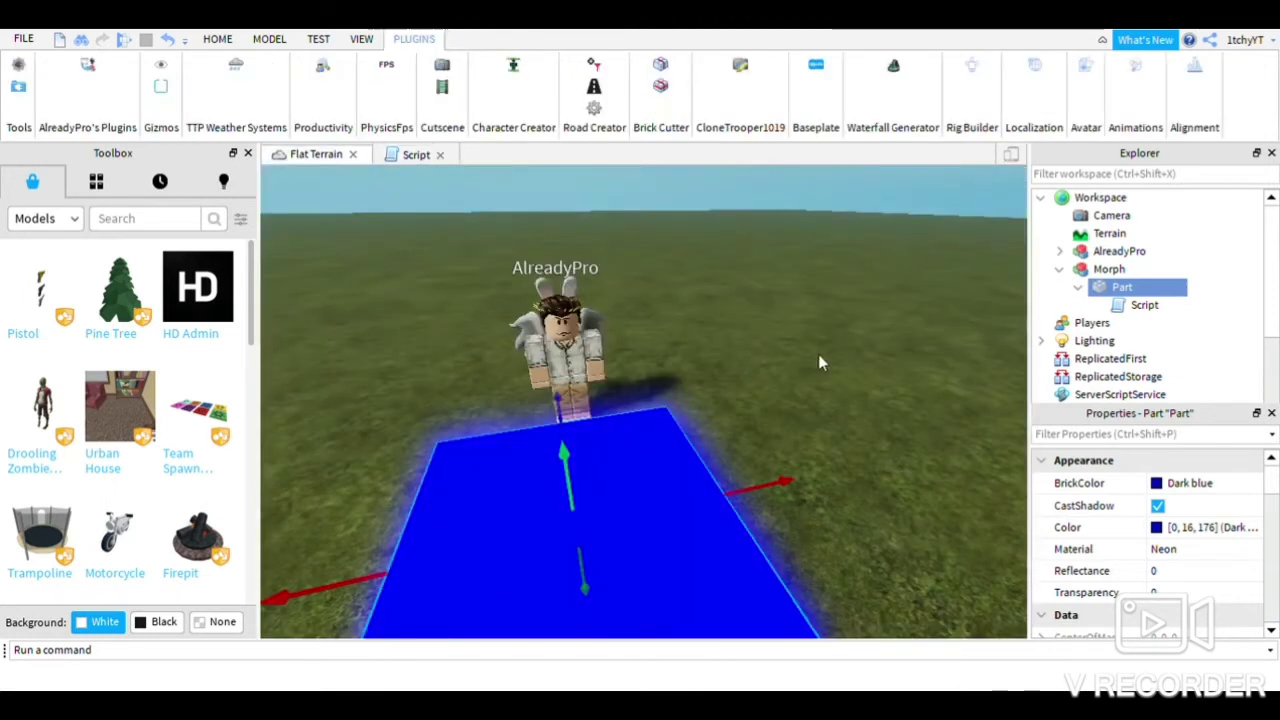
{"action": "right_click_drag", "start_coordinate": [818, 356], "coordinate": [820, 362]}
{"action": "scroll", "coordinate": [819, 358], "scroll_direction": "down", "scroll_amount": 4}
{"action": "left_click_drag", "start_coordinate": [772, 437], "coordinate": [778, 441]}
{"action": "left_click", "coordinate": [779, 441]}
{"action": "left_click", "coordinate": [217, 39]}
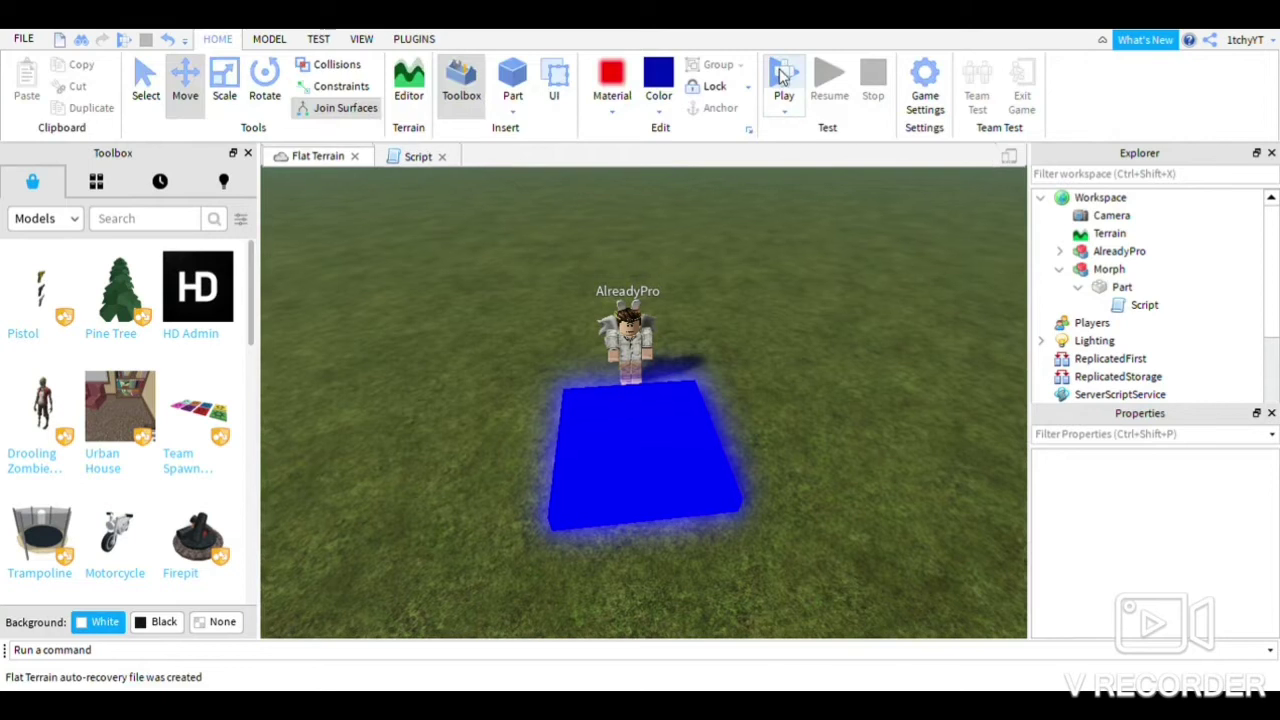
{"action": "left_click", "coordinate": [783, 75]}
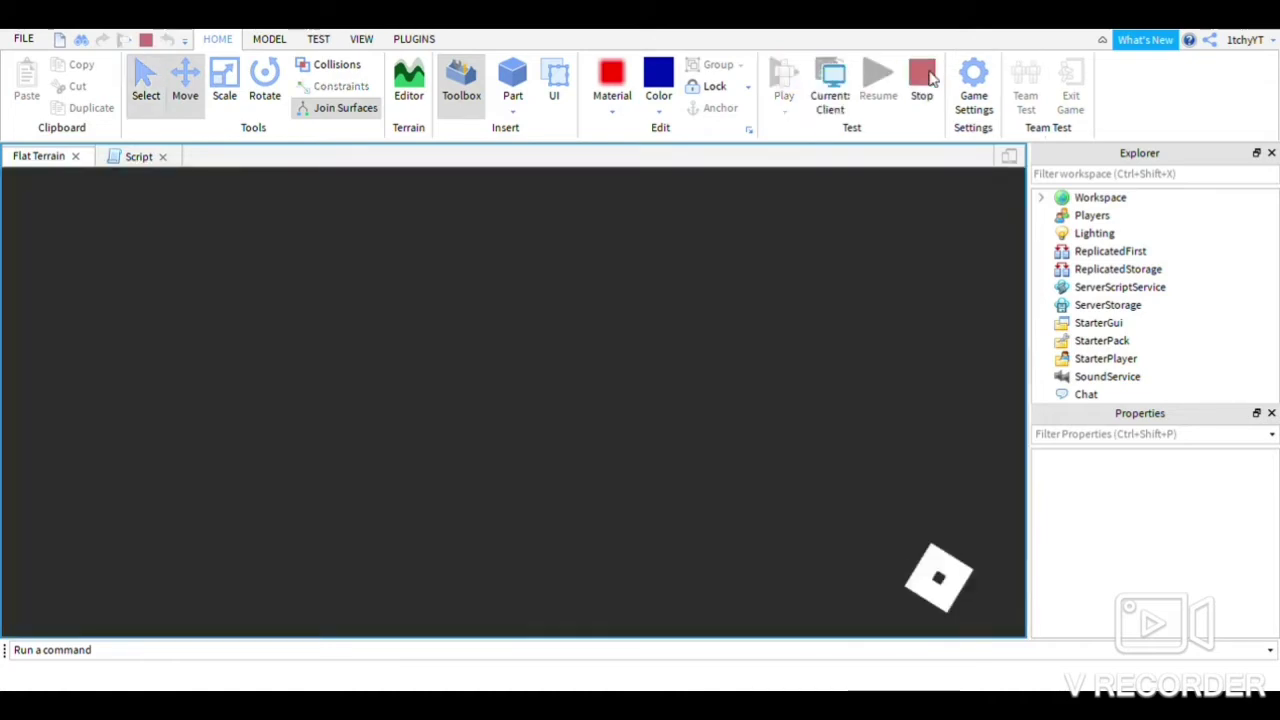
{"action": "left_click", "coordinate": [926, 80]}
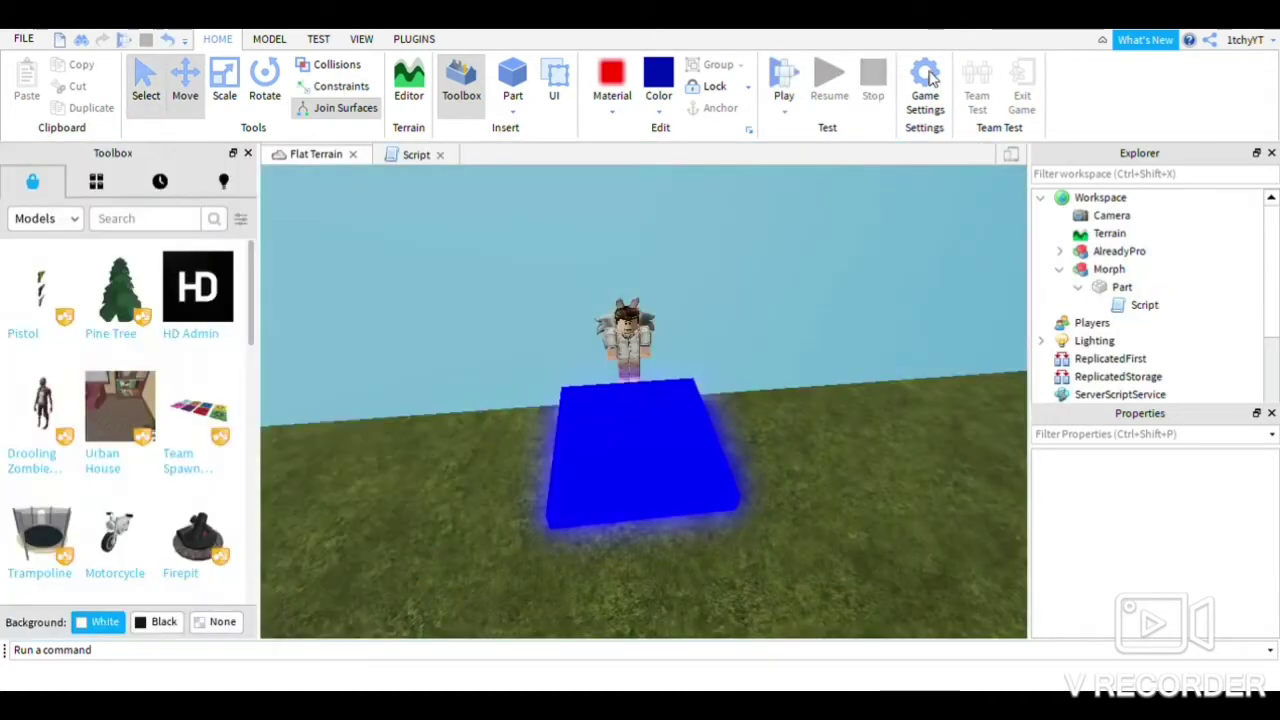
- Check the anchoring of the HumanoidRootPart inside the AlreadyPro model, then collapse the model
{"action": "left_click", "coordinate": [1082, 251]}
{"action": "left_click", "coordinate": [1062, 252]}
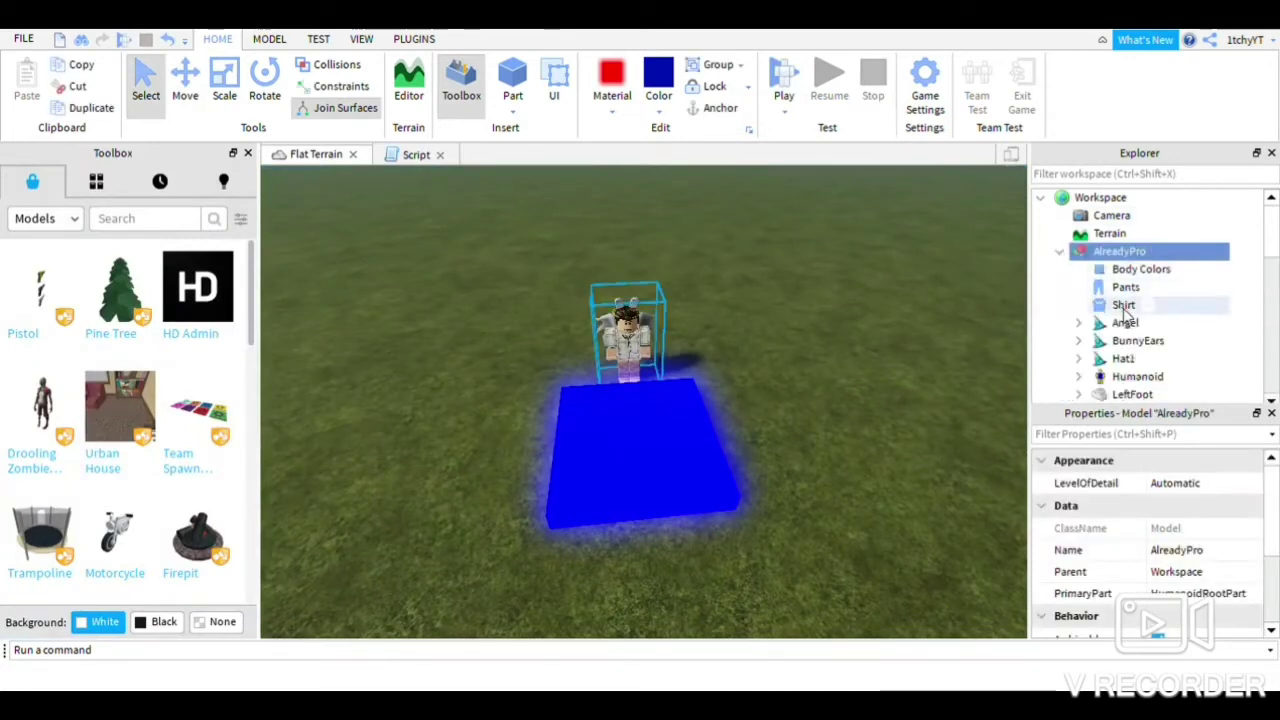
{"action": "scroll", "coordinate": [1143, 377], "scroll_direction": "down", "scroll_amount": 5}
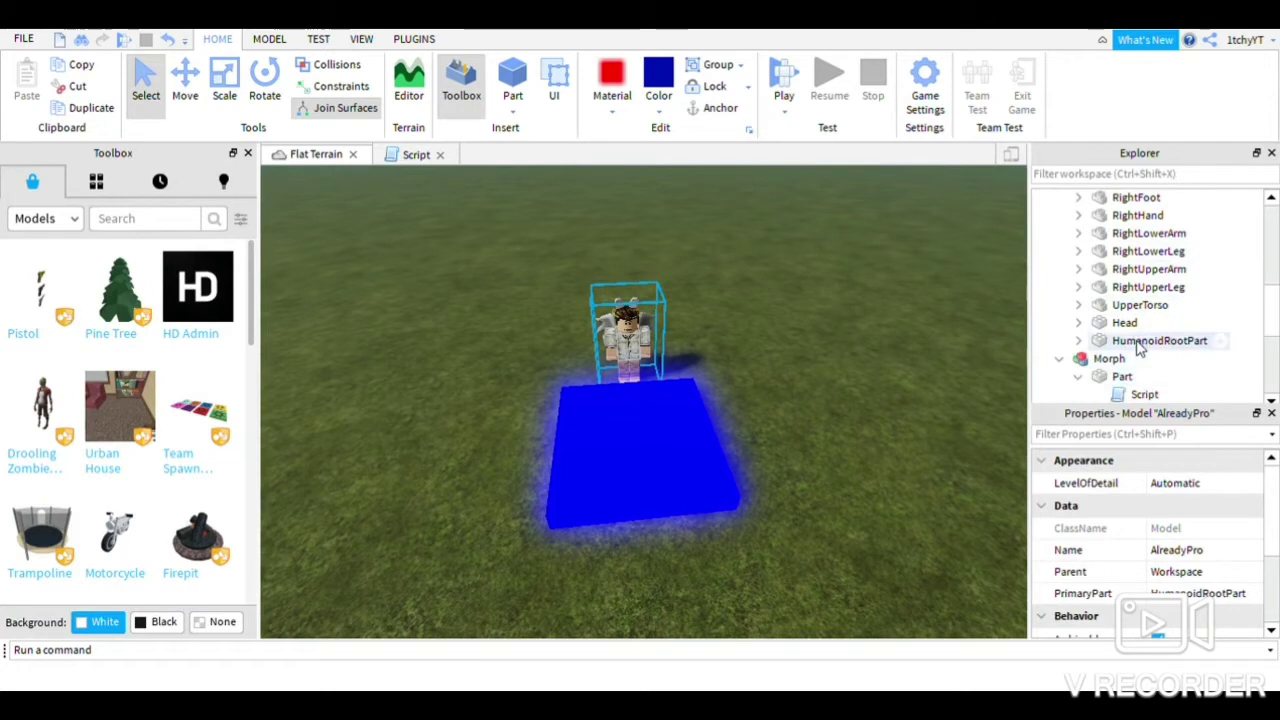
{"action": "left_click", "coordinate": [1142, 341]}
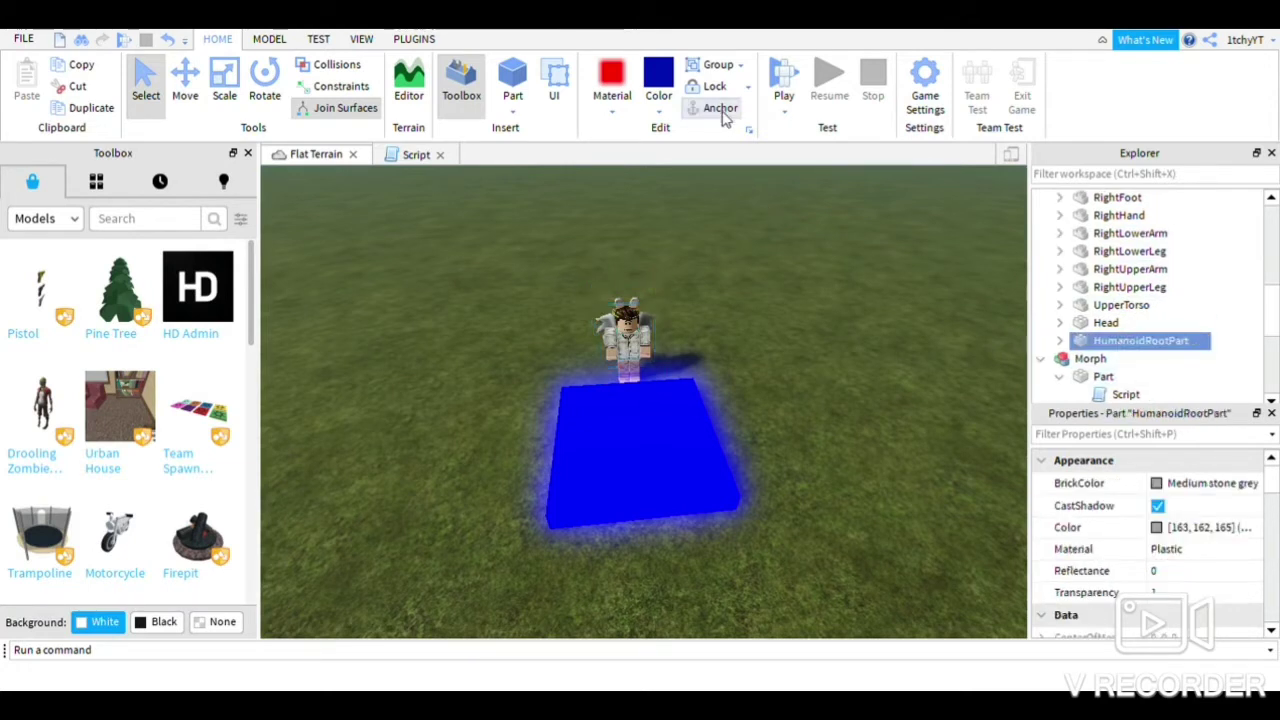
{"action": "scroll", "coordinate": [1135, 302], "scroll_direction": "up", "scroll_amount": 6}
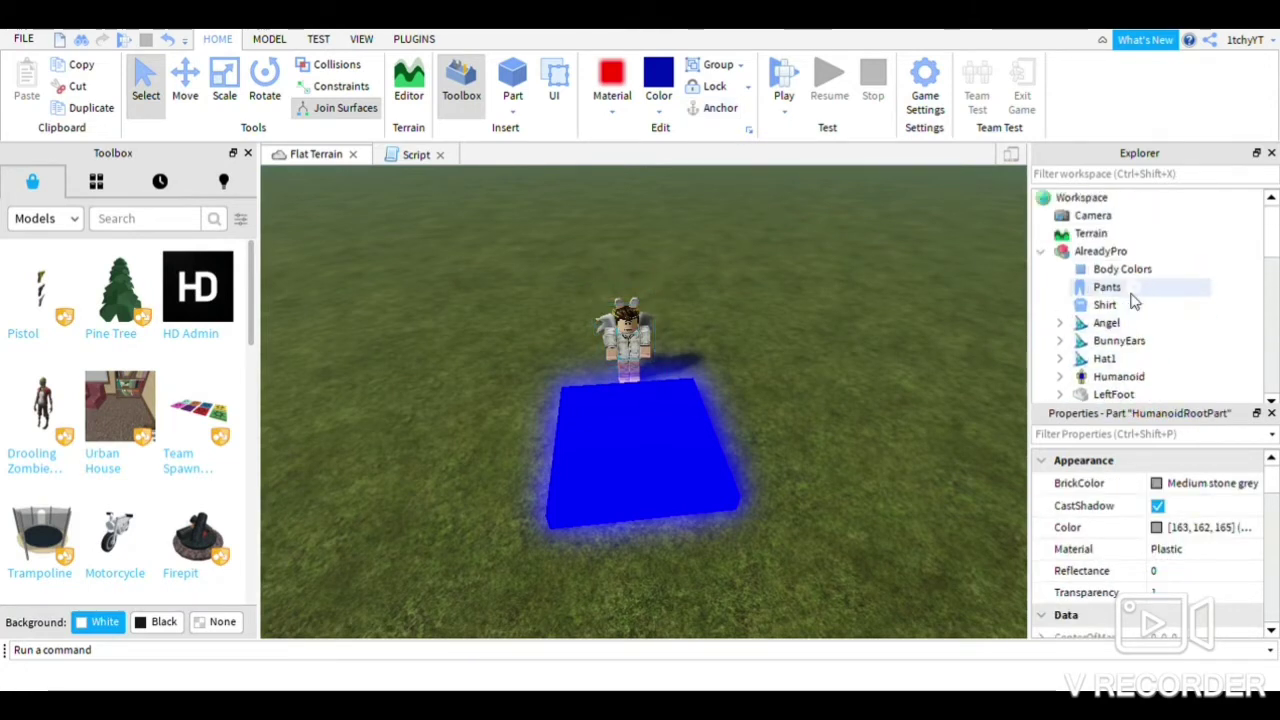
{"action": "left_click", "coordinate": [1042, 251]}
- Move the AlreadyPro character model into the Morph model and check that it sits alongside the part
{"action": "left_click", "coordinate": [1107, 253]}
{"action": "left_click_drag", "start_coordinate": [1107, 258], "coordinate": [1062, 258]}
{"action": "left_click", "coordinate": [1060, 251]}
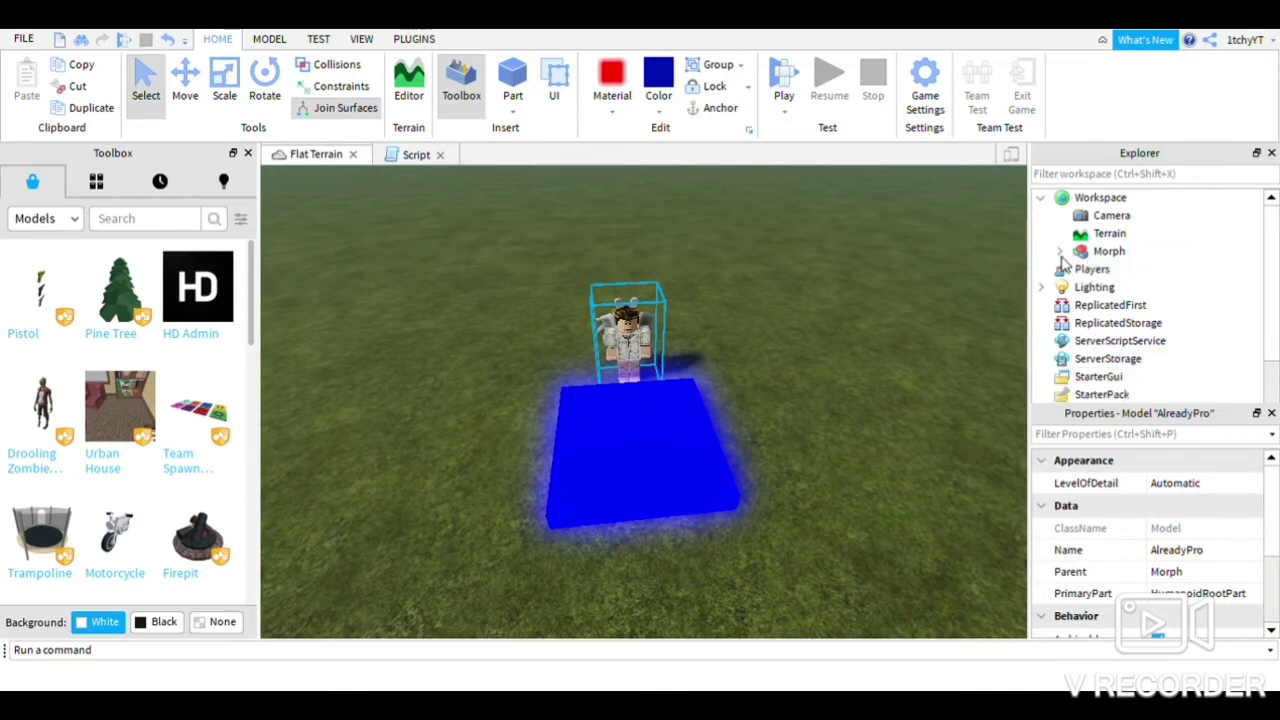
{"action": "left_click", "coordinate": [1096, 252]}
{"action": "left_click", "coordinate": [1060, 251]}
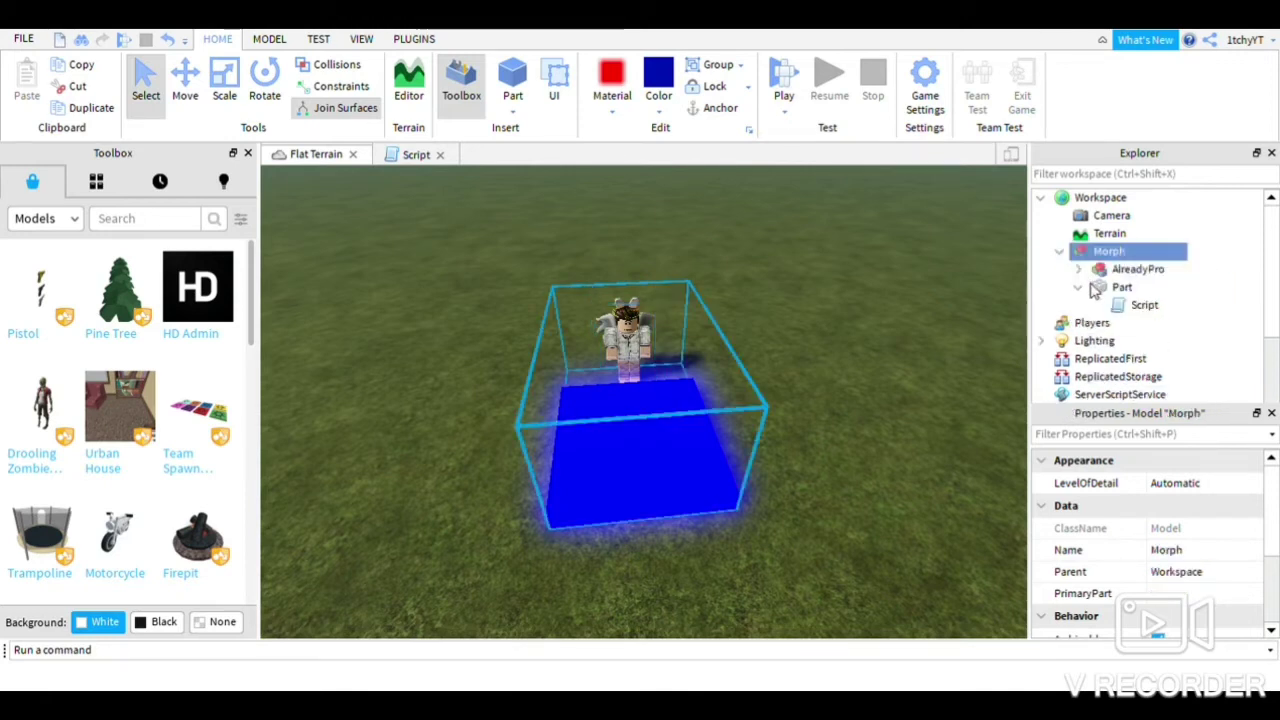
{"action": "left_click", "coordinate": [1078, 287]}
{"action": "left_click", "coordinate": [1060, 251]}
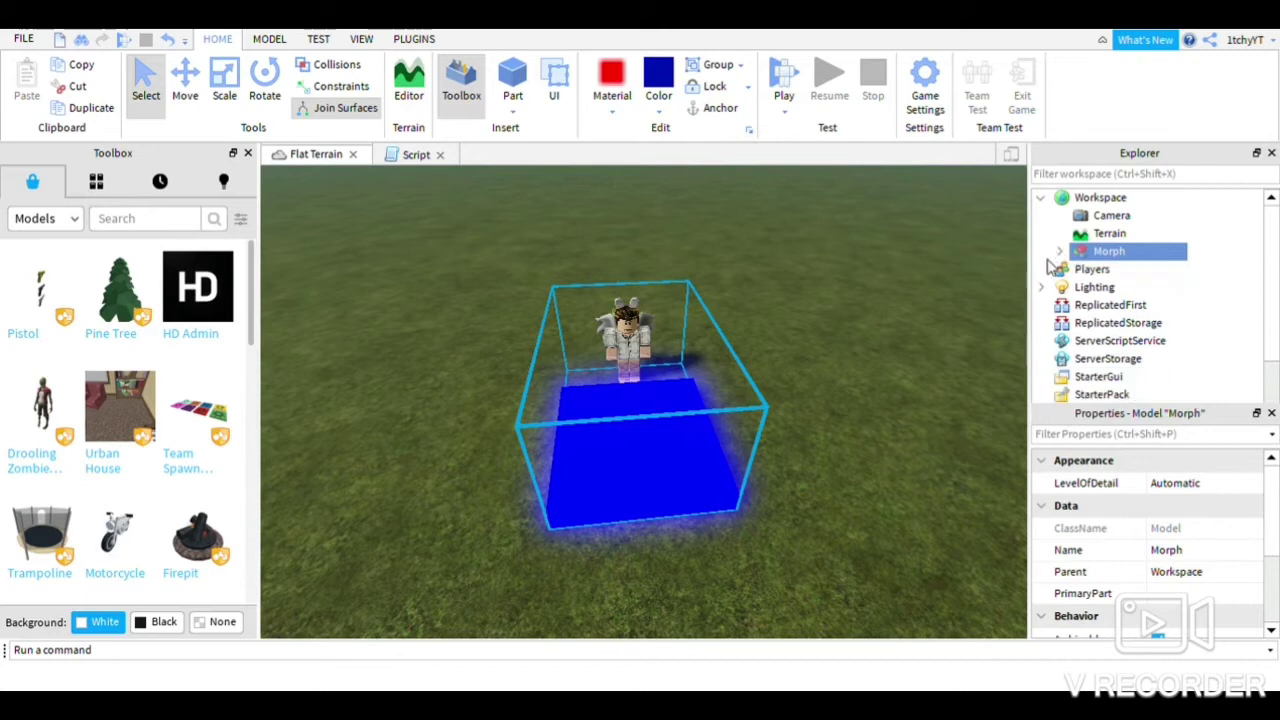
{"action": "left_click", "coordinate": [948, 279]}
- Start a playtest and walk the player onto the blue pad to trigger the morph
{"action": "left_click", "coordinate": [785, 78]}
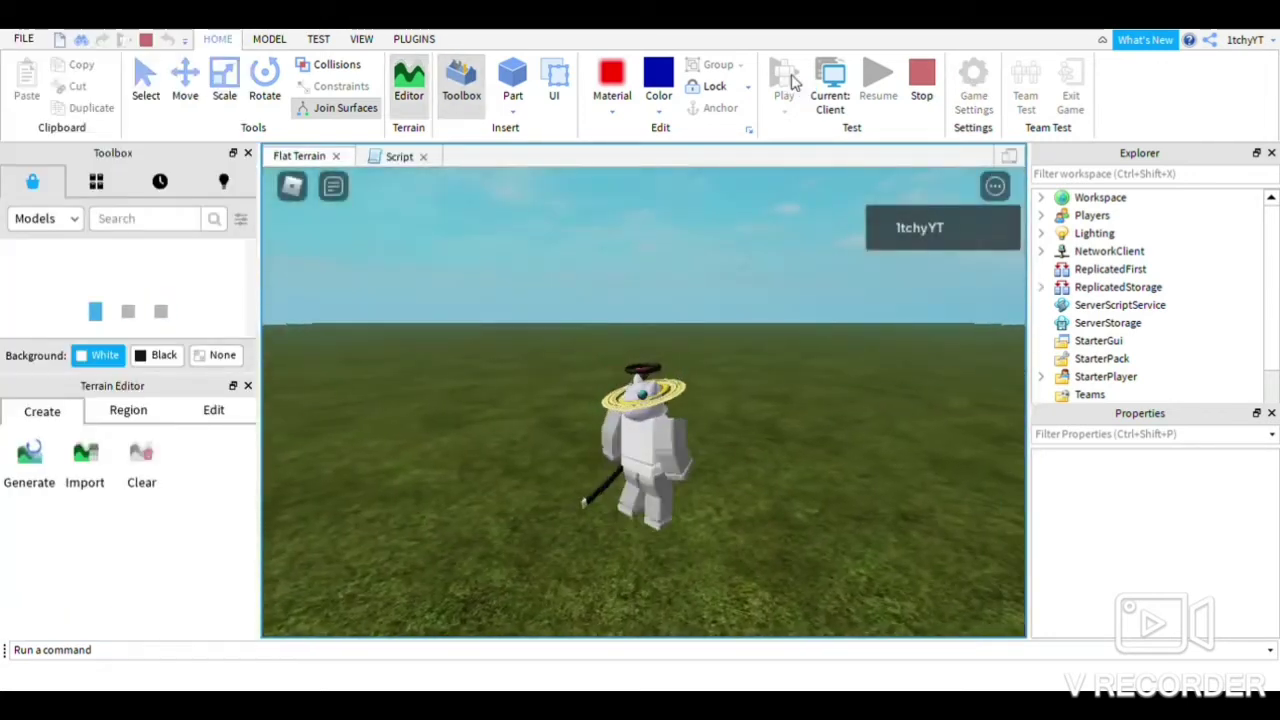
{"action": "key", "text": "w"}
{"action": "right_click_drag", "start_coordinate": [785, 375], "coordinate": [785, 375]}
{"action": "key", "text": "w"}
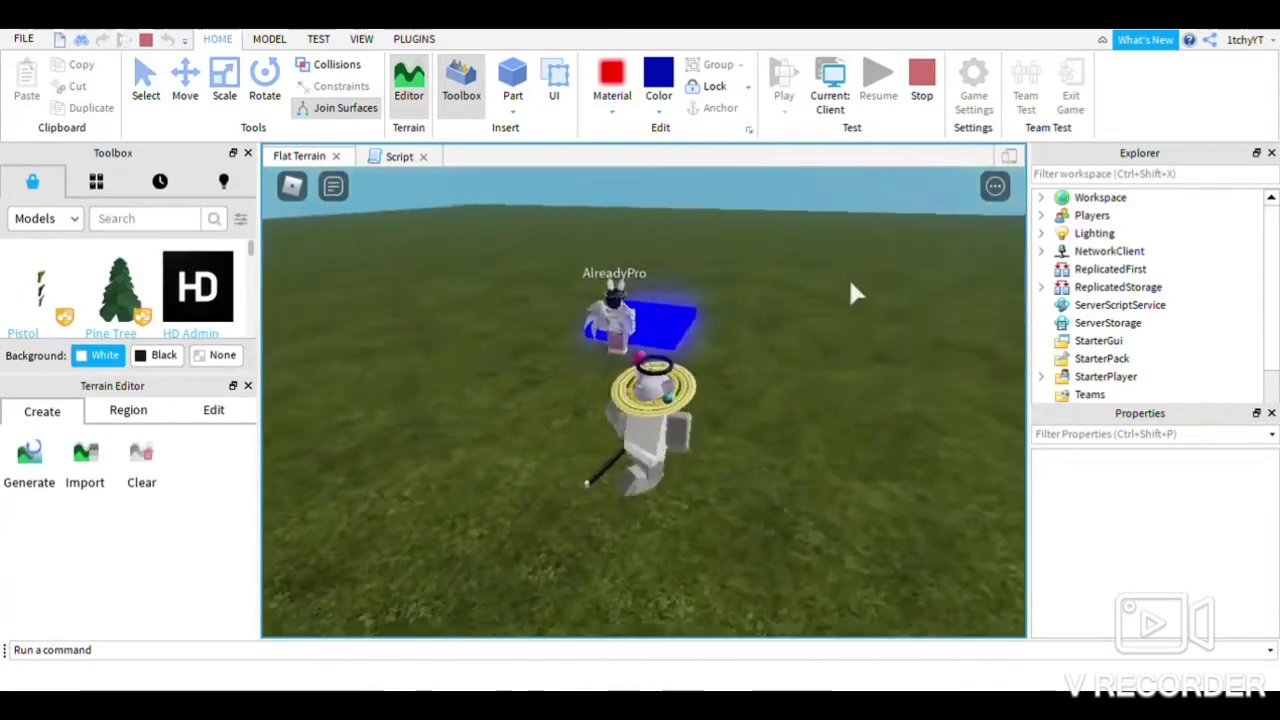
{"action": "right_click_drag", "start_coordinate": [848, 280], "coordinate": [848, 280]}
{"action": "key", "text": "shift"}
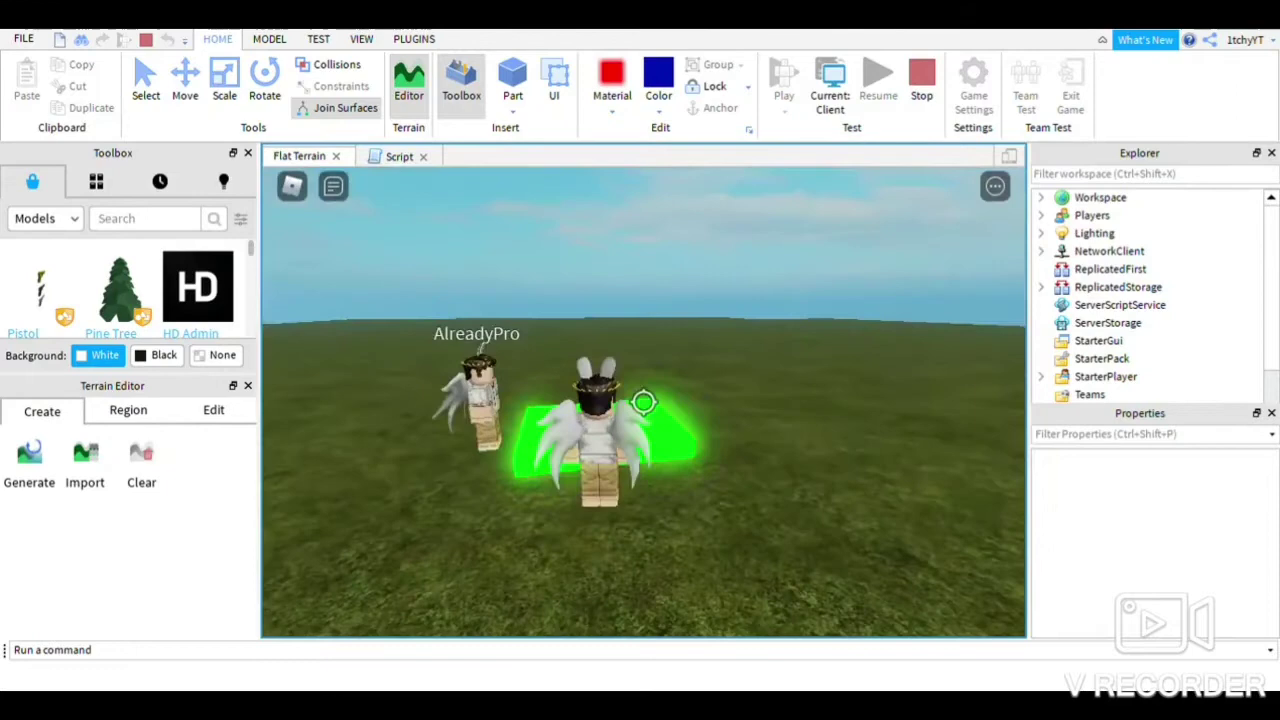
- Walk and jump around away from the pad to test the morphed character from close up
{"action": "key", "text": "s"}
{"action": "key", "text": "shift"}
{"action": "scroll", "coordinate": [691, 393], "scroll_direction": "up", "scroll_amount": 3}
{"action": "right_click_drag", "start_coordinate": [691, 392], "coordinate": [689, 389]}
{"action": "key", "text": "space"}
{"action": "key", "text": "w"}
{"action": "key", "text": "s"}
{"action": "key", "text": "space"}
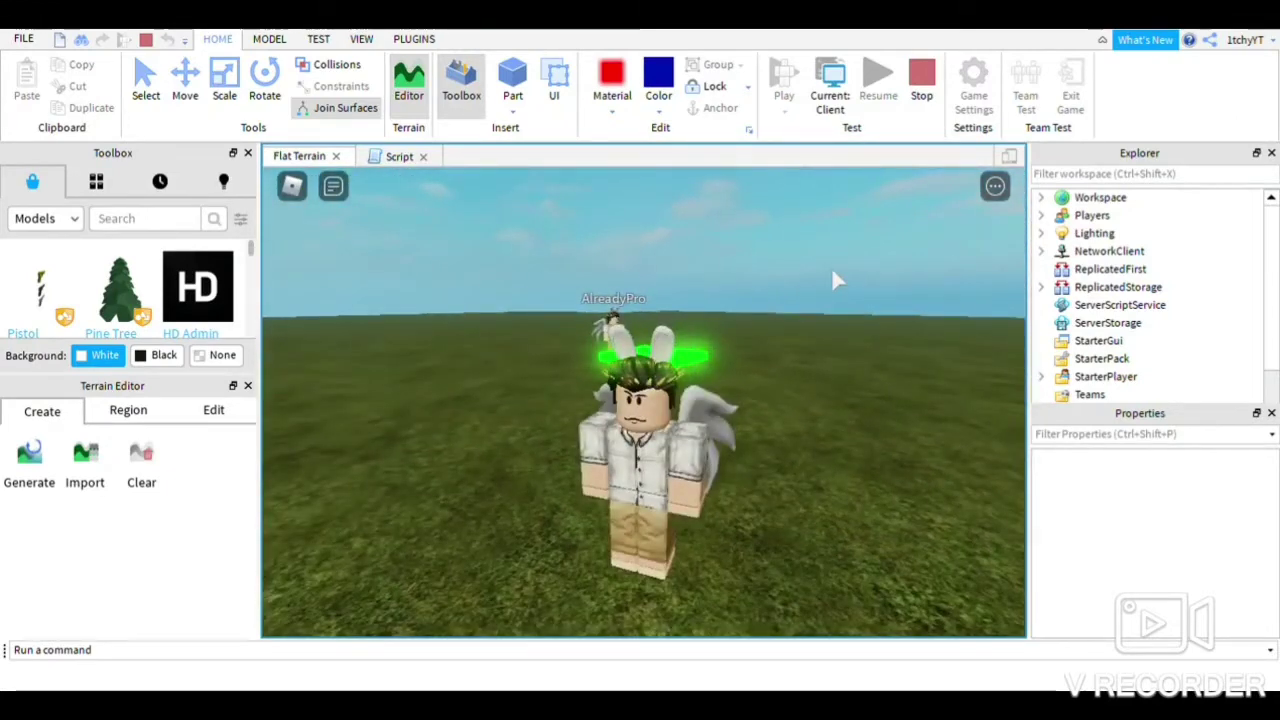
{"action": "left_click", "coordinate": [929, 84]}
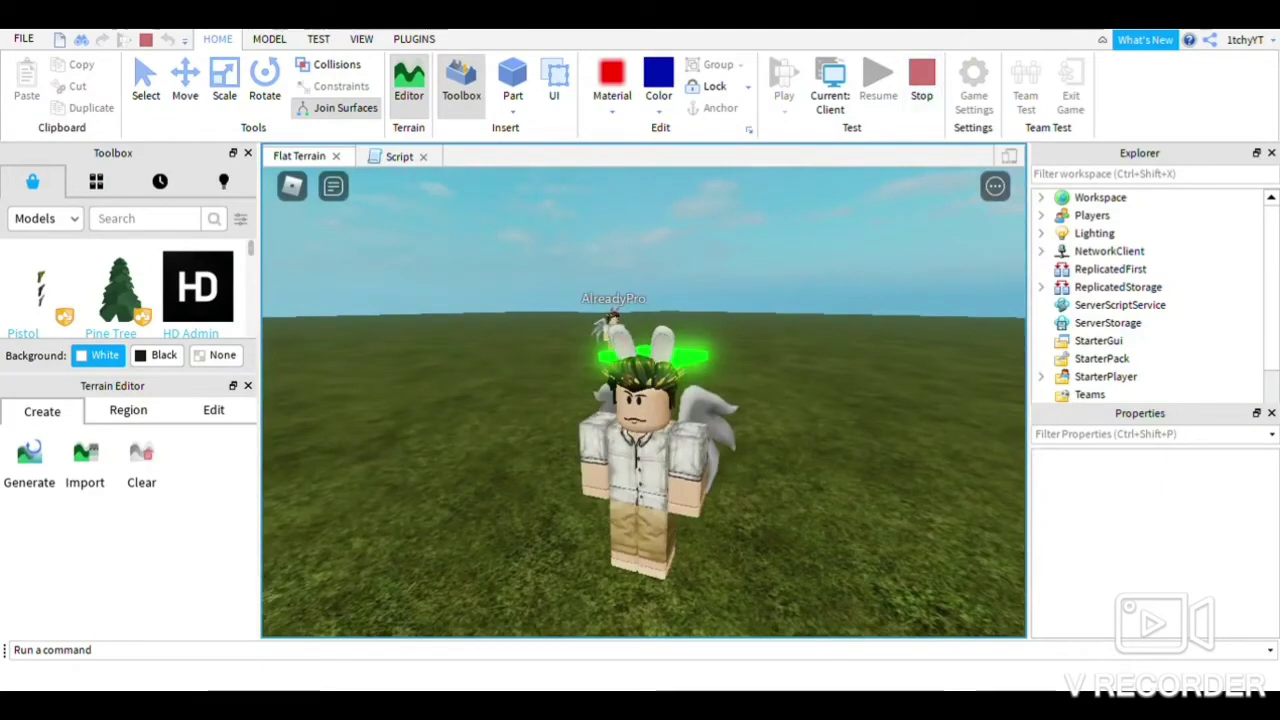
- Examine the clothing, accessories and body parts inside the player's character model in the Workspace during the playtest
{"action": "left_click", "coordinate": [1041, 198]}
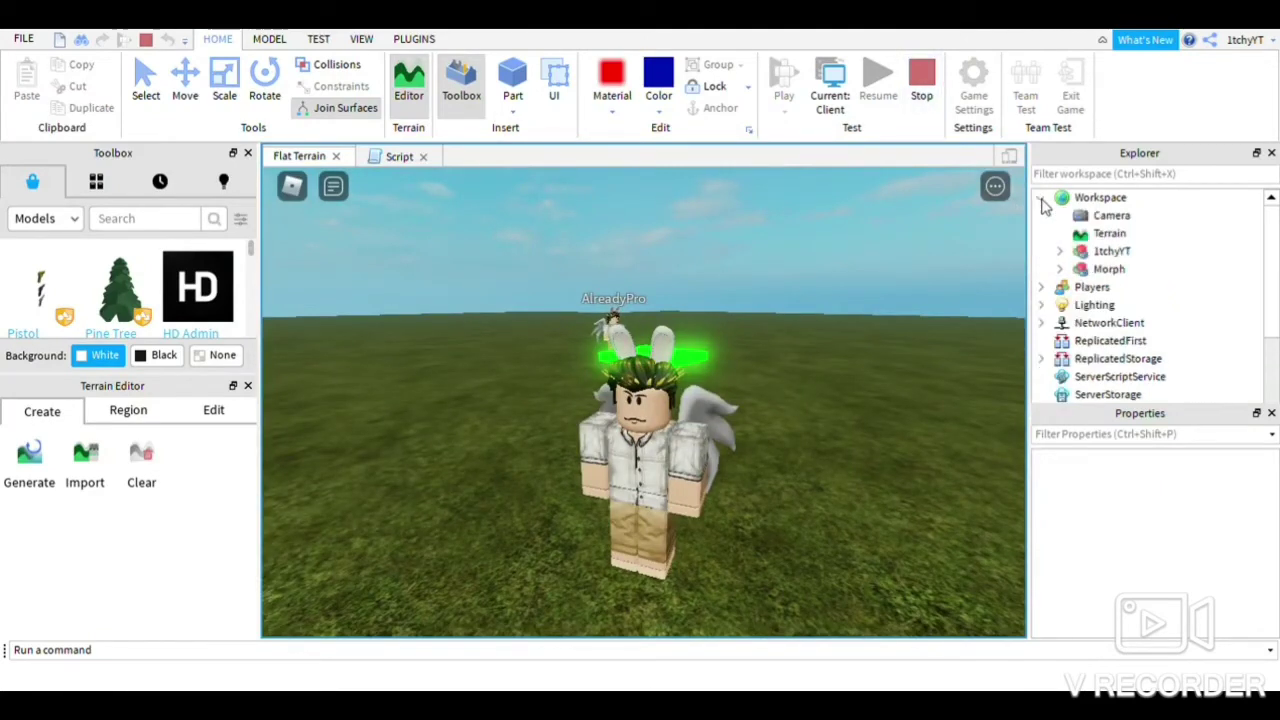
{"action": "left_click", "coordinate": [1061, 252]}
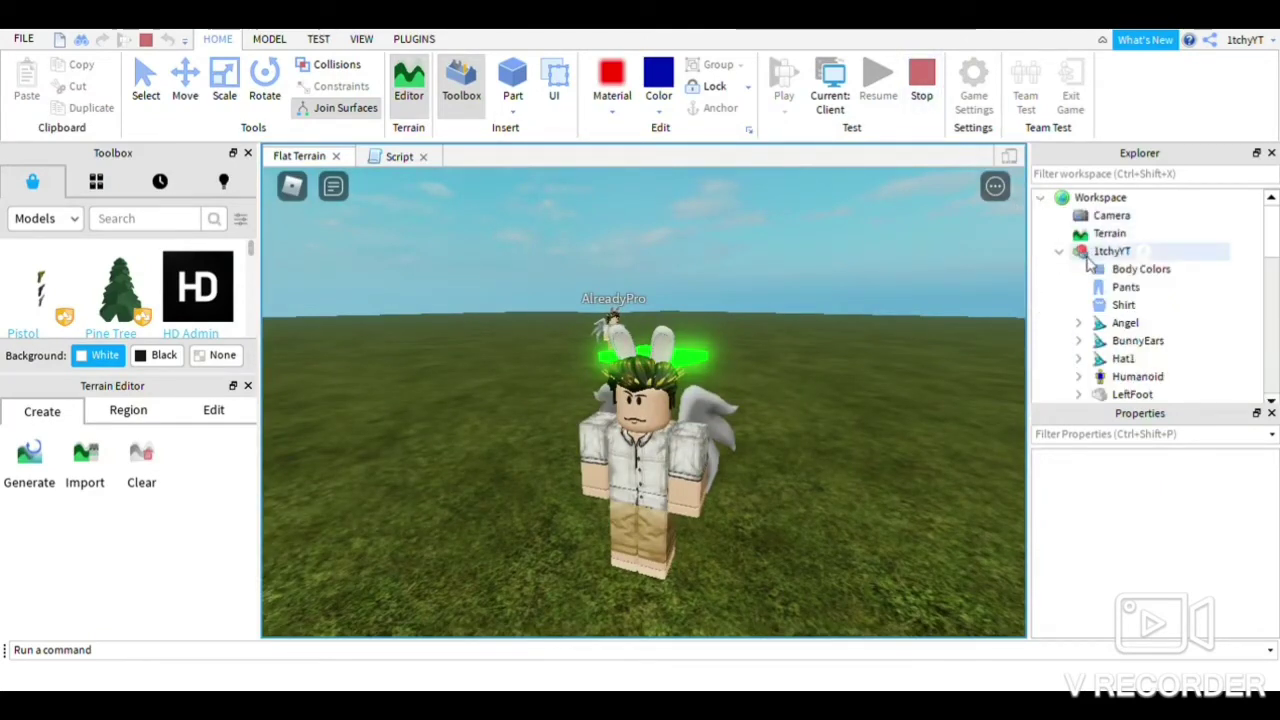
{"action": "left_click", "coordinate": [1110, 252]}
{"action": "right_click_drag", "start_coordinate": [761, 397], "coordinate": [810, 374]}
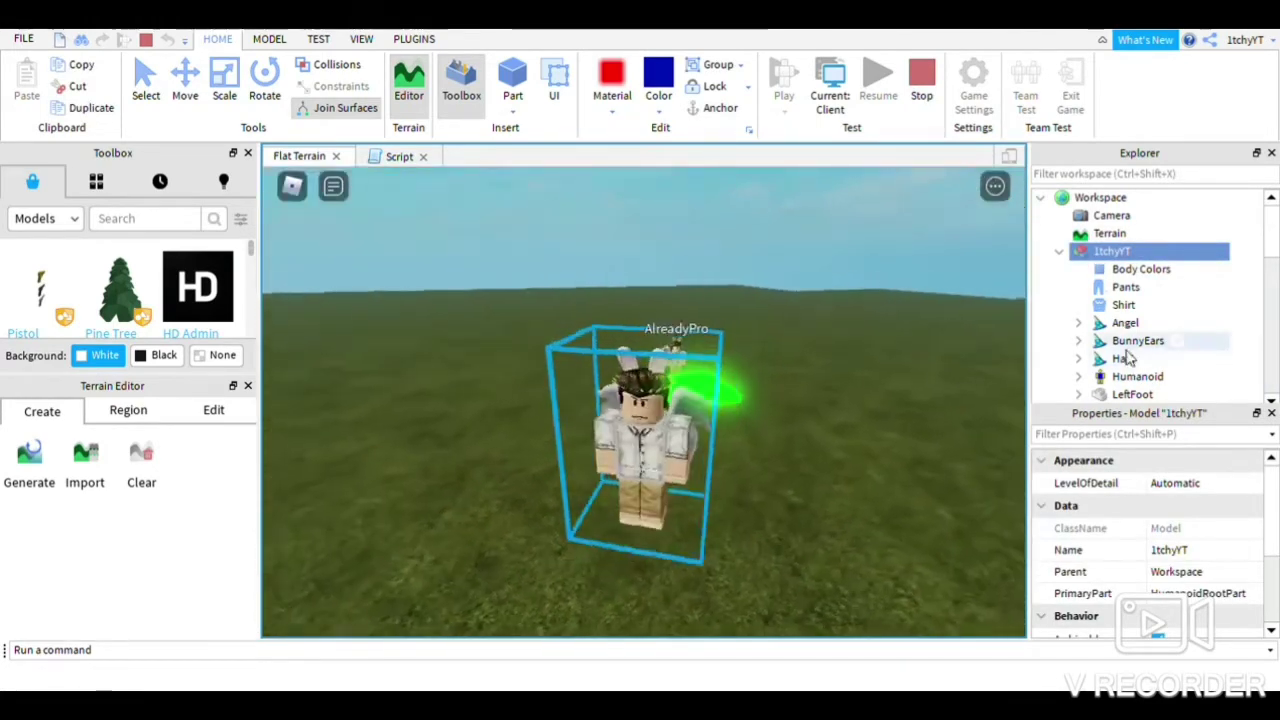
{"action": "scroll", "coordinate": [1130, 362], "scroll_direction": "down", "scroll_amount": 4}
{"action": "scroll", "coordinate": [1157, 356], "scroll_direction": "down", "scroll_amount": 2}
{"action": "scroll", "coordinate": [1157, 354], "scroll_direction": "up", "scroll_amount": 5}
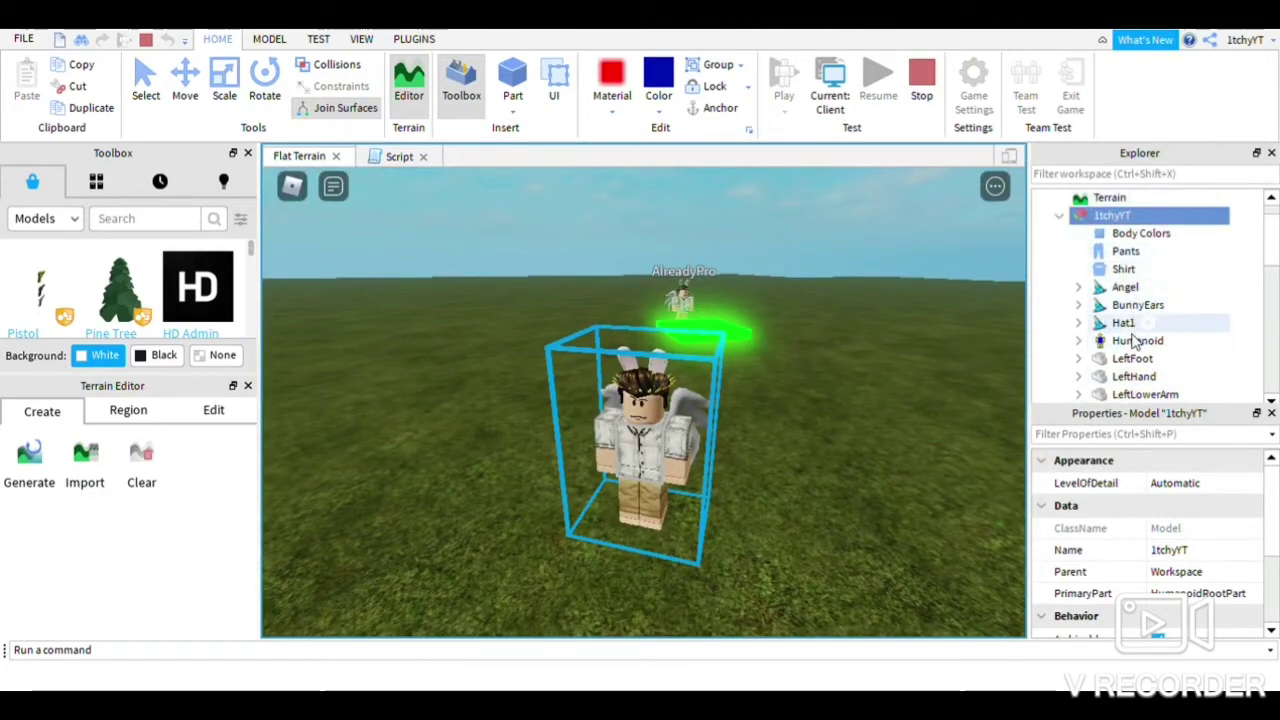
{"action": "scroll", "coordinate": [1138, 358], "scroll_direction": "down", "scroll_amount": 2}
{"action": "scroll", "coordinate": [1137, 358], "scroll_direction": "down", "scroll_amount": 5}
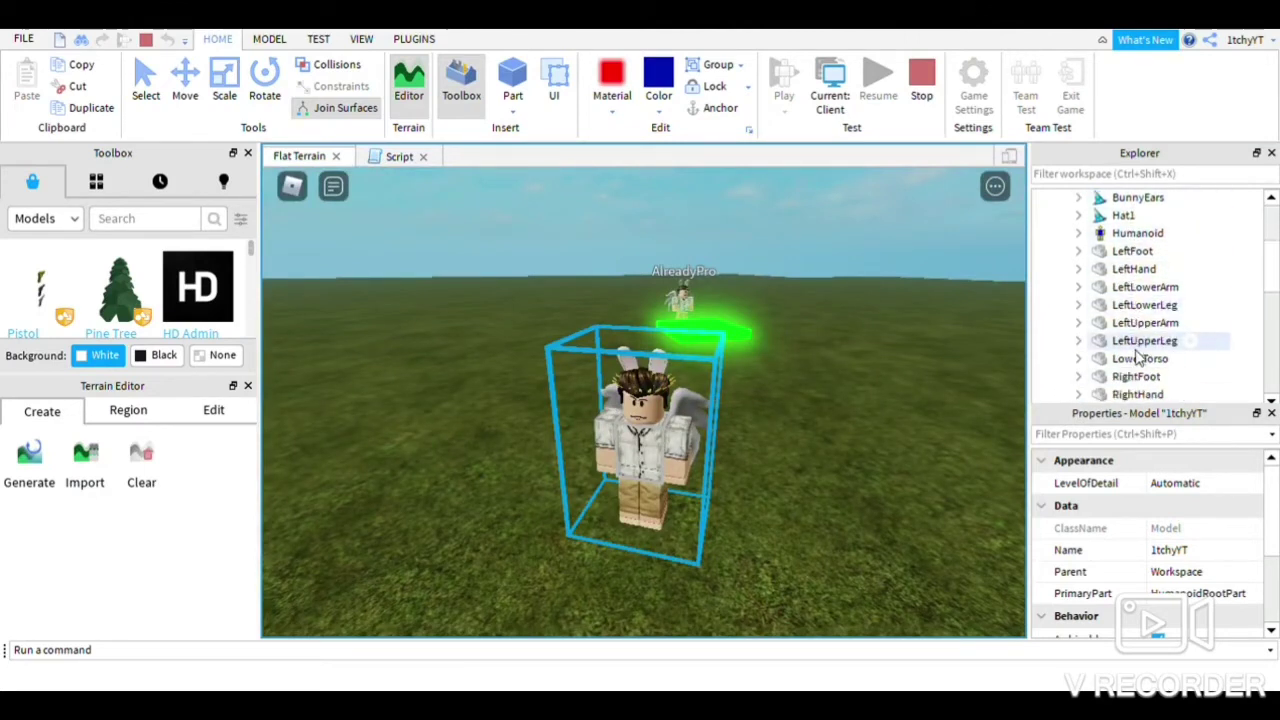
{"action": "scroll", "coordinate": [1137, 358], "scroll_direction": "up", "scroll_amount": 6}
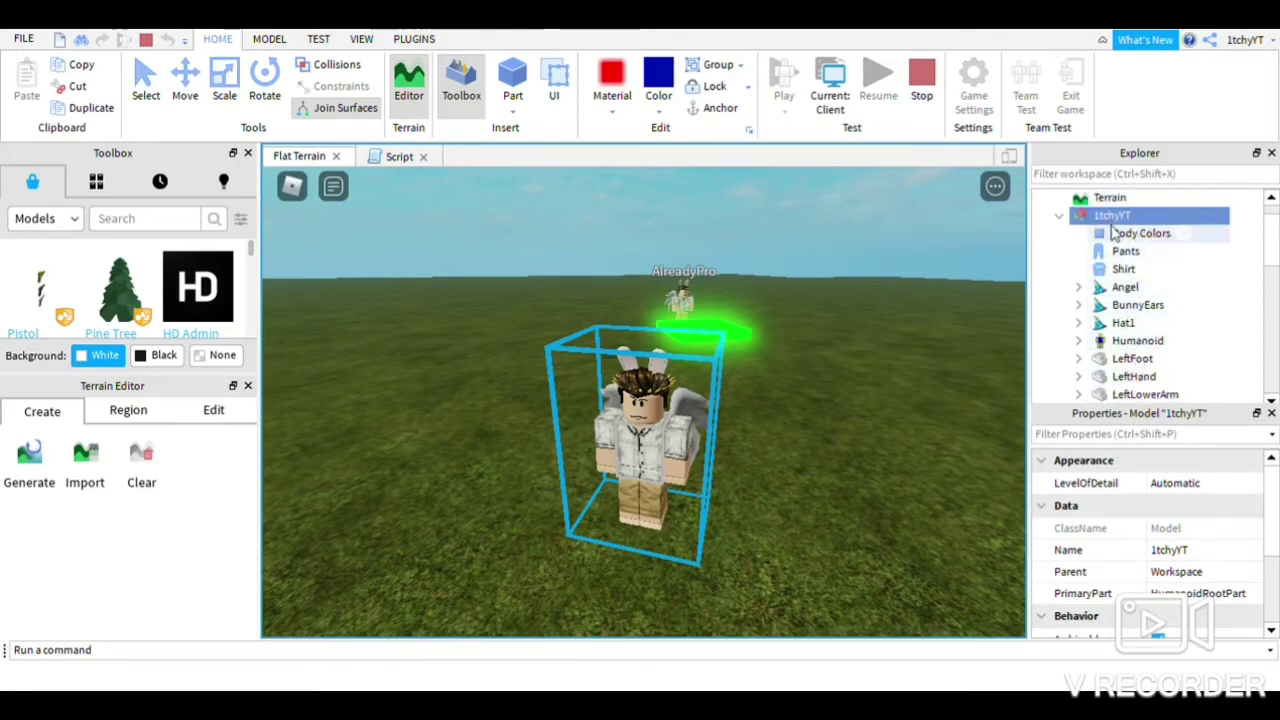
{"action": "left_click", "coordinate": [1062, 217]}
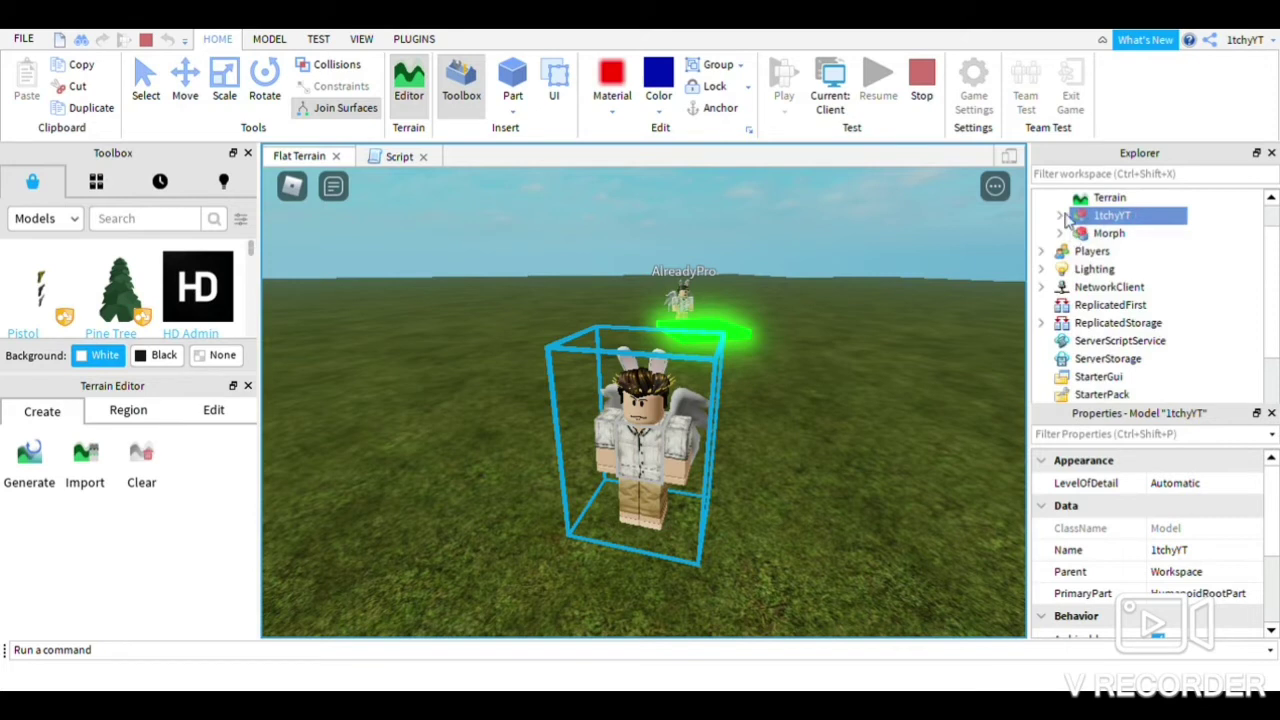
{"action": "left_click", "coordinate": [1061, 216]}
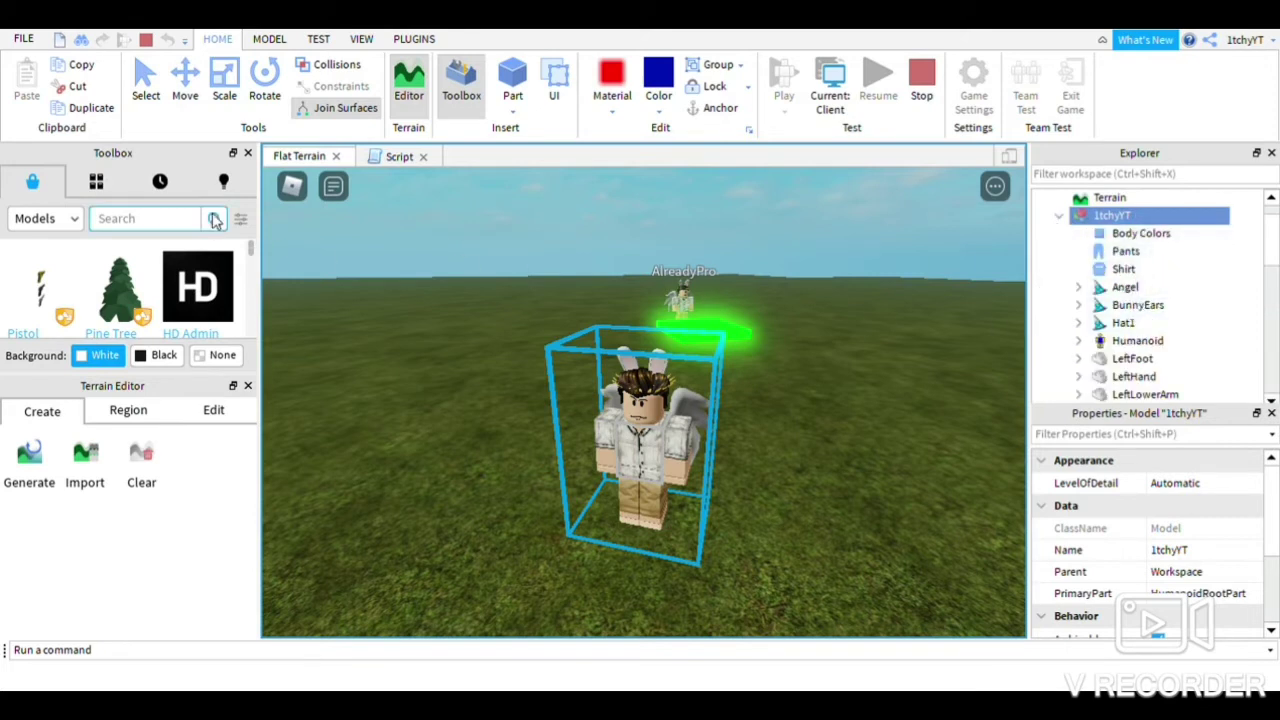
- Reset the player's character from the in-game menu to test respawning, and collapse its model in the Workspace
{"action": "left_click", "coordinate": [295, 188]}
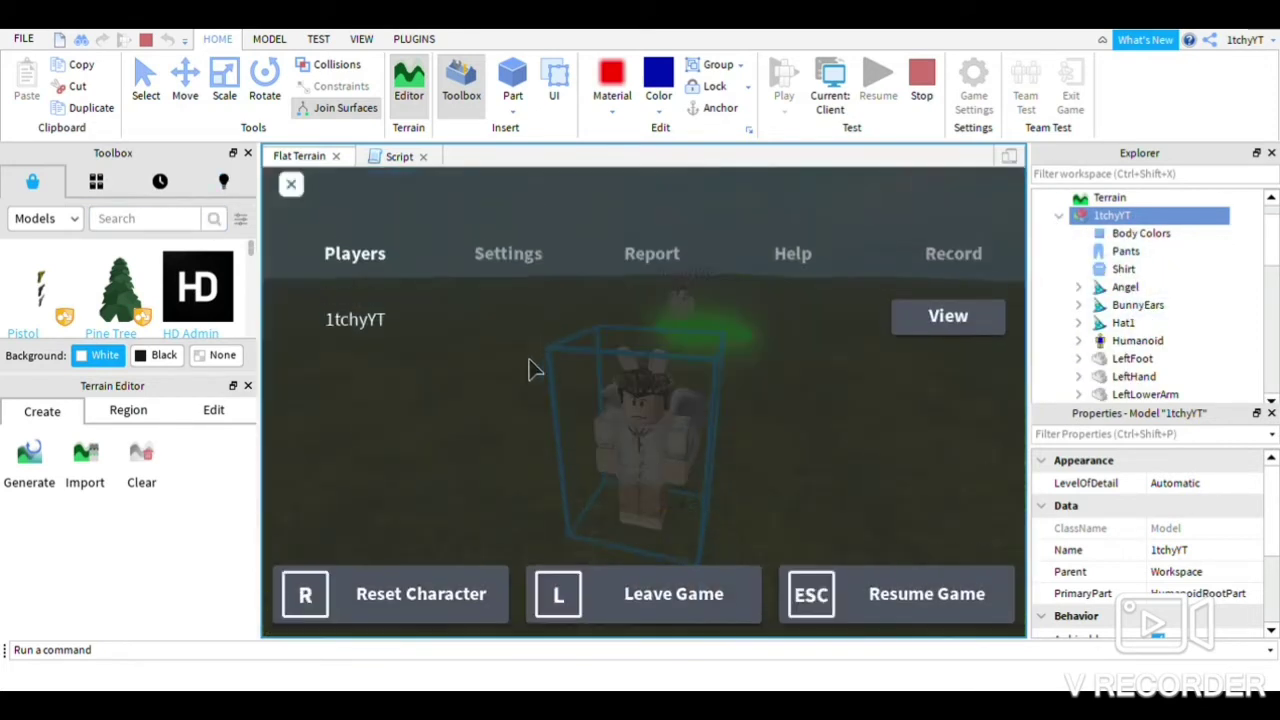
{"action": "left_click", "coordinate": [432, 594]}
{"action": "left_click", "coordinate": [528, 505]}
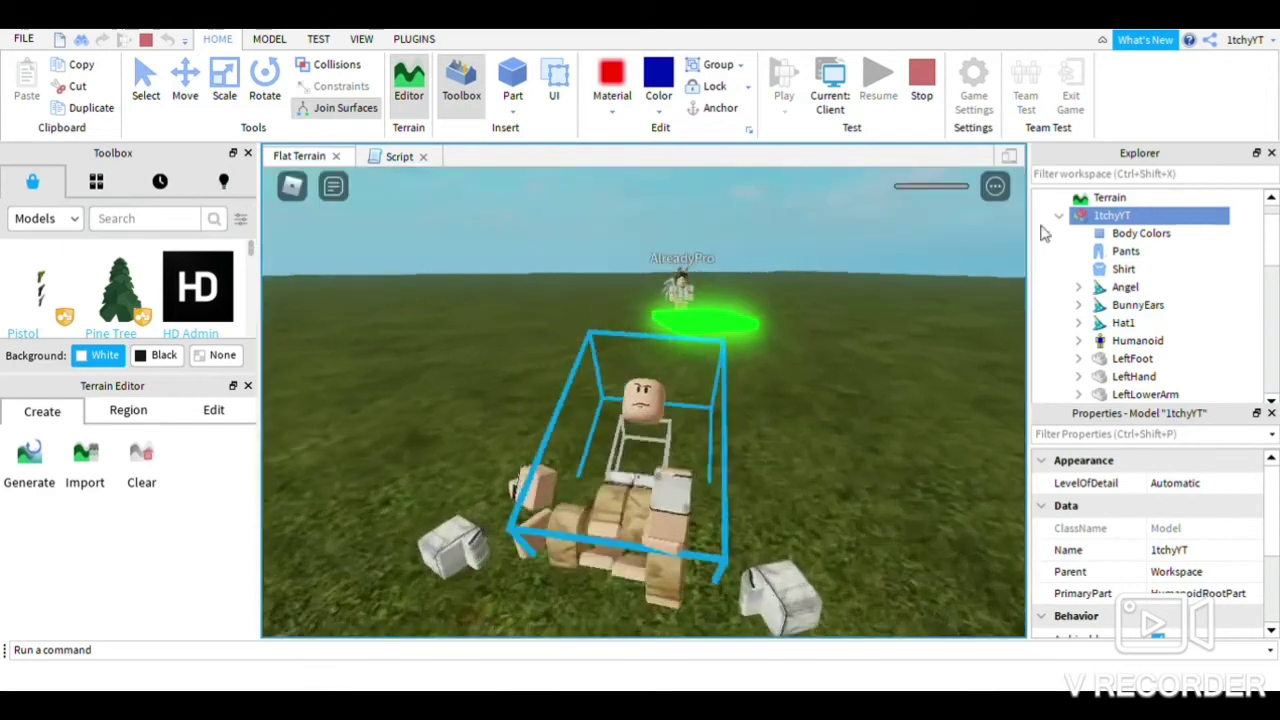
{"action": "left_click", "coordinate": [1060, 216]}
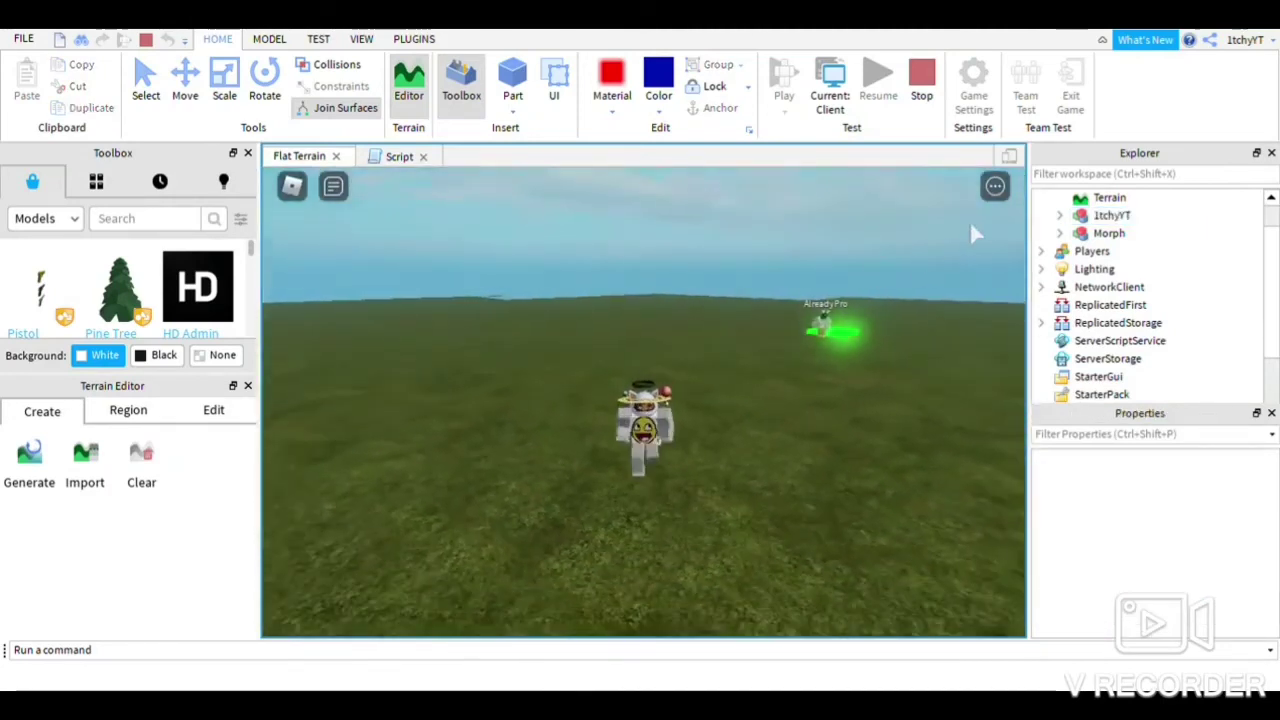
- Copy the Animate script from the player's character model in the Workspace and stop the playtest
{"action": "left_click", "coordinate": [1059, 215]}
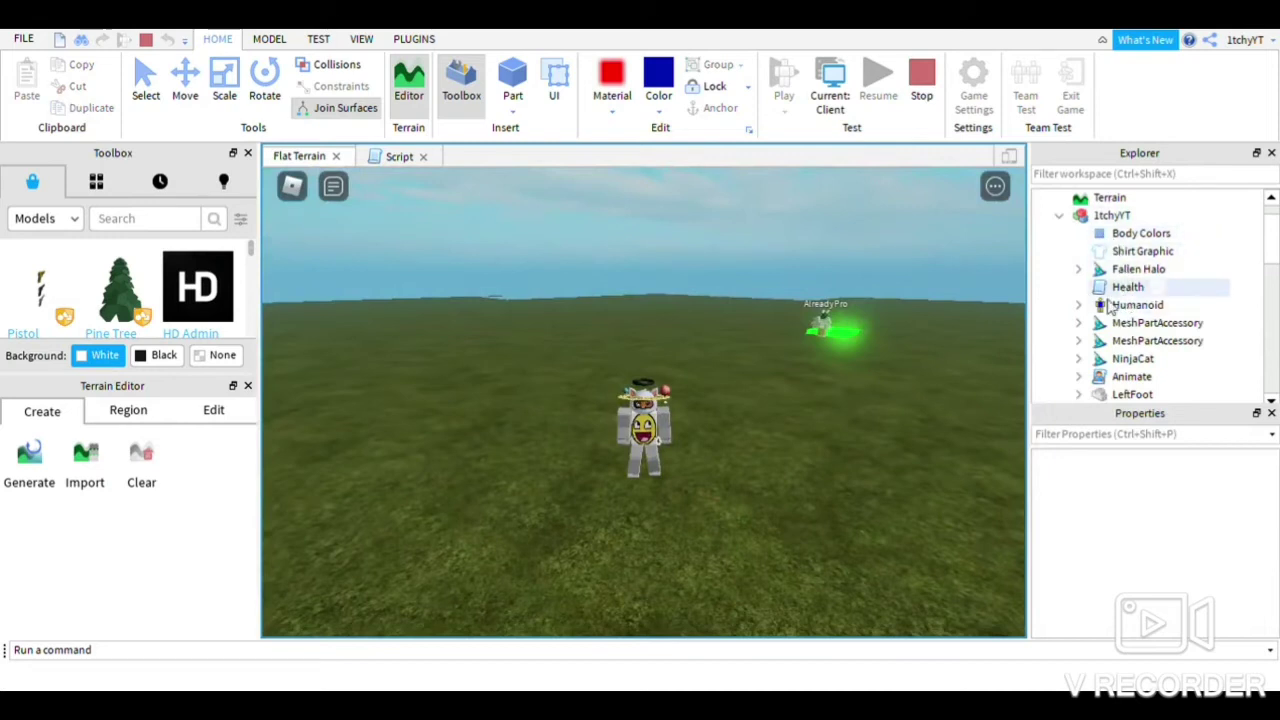
{"action": "left_click", "coordinate": [1122, 380]}
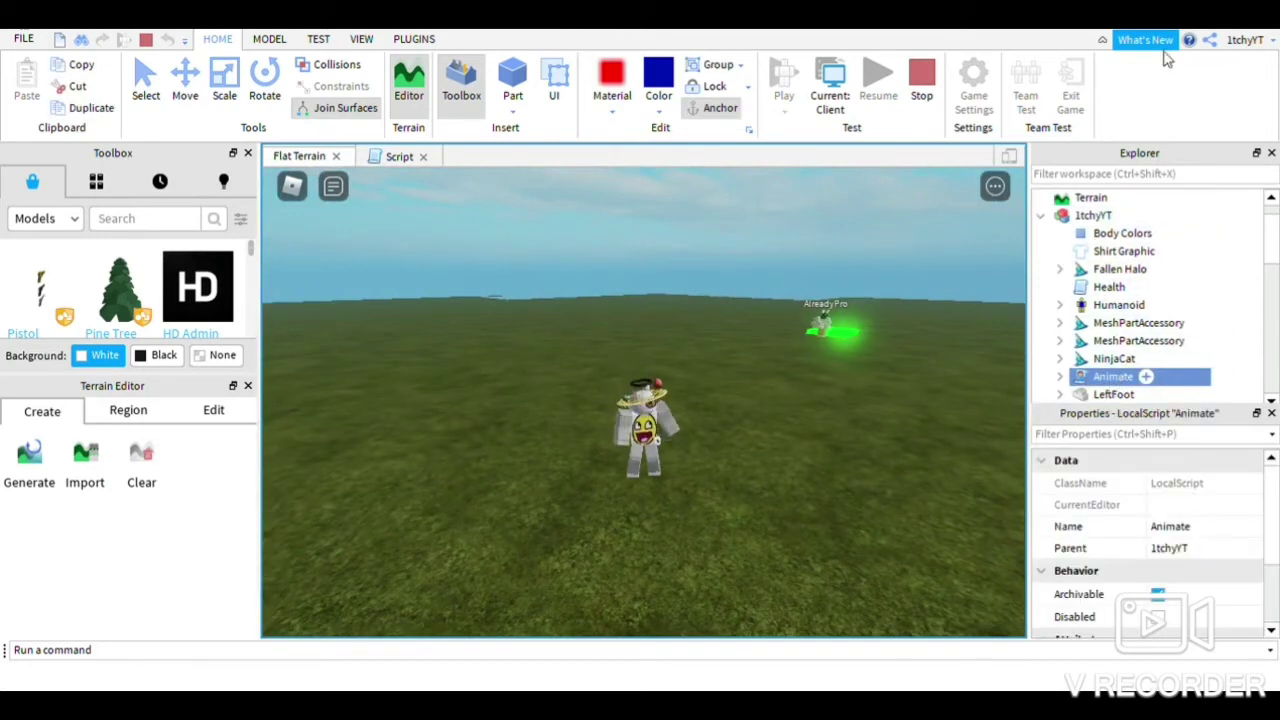
{"action": "left_click", "coordinate": [922, 80]}
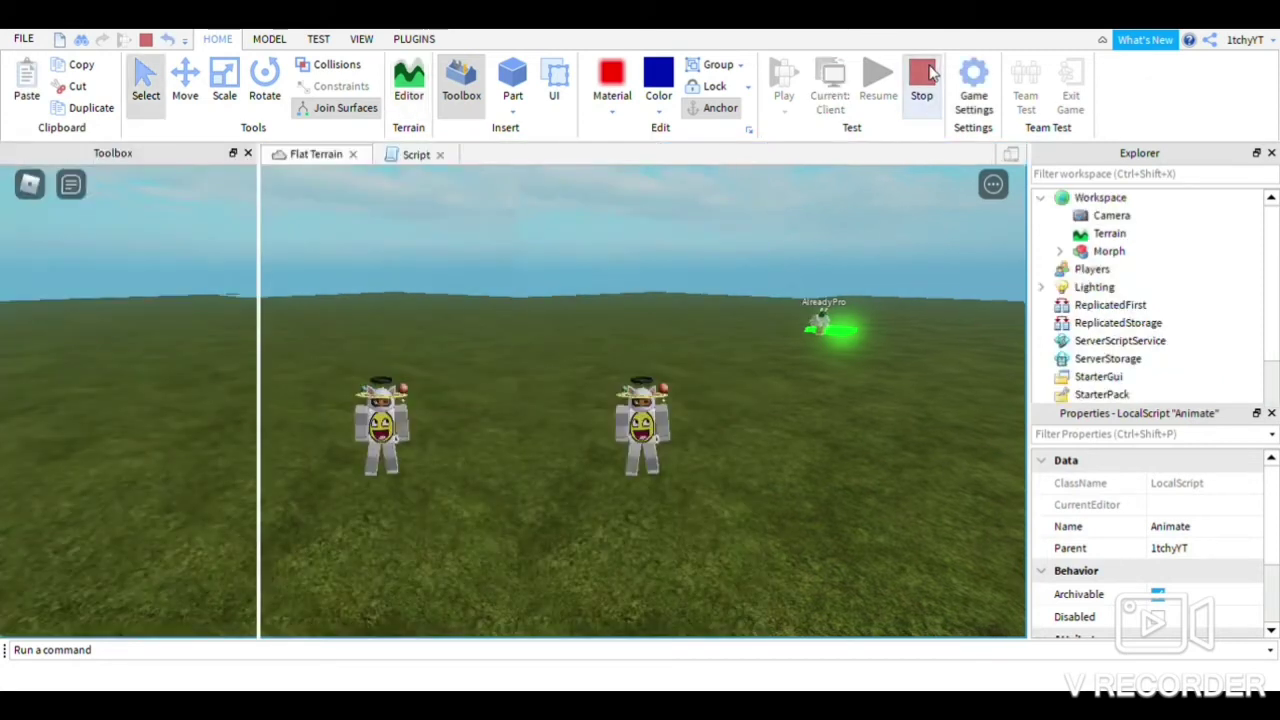
- Paste the Animate script into the Workspace and move it into the AlreadyPro model inside Morph
{"action": "left_click", "coordinate": [1141, 198]}
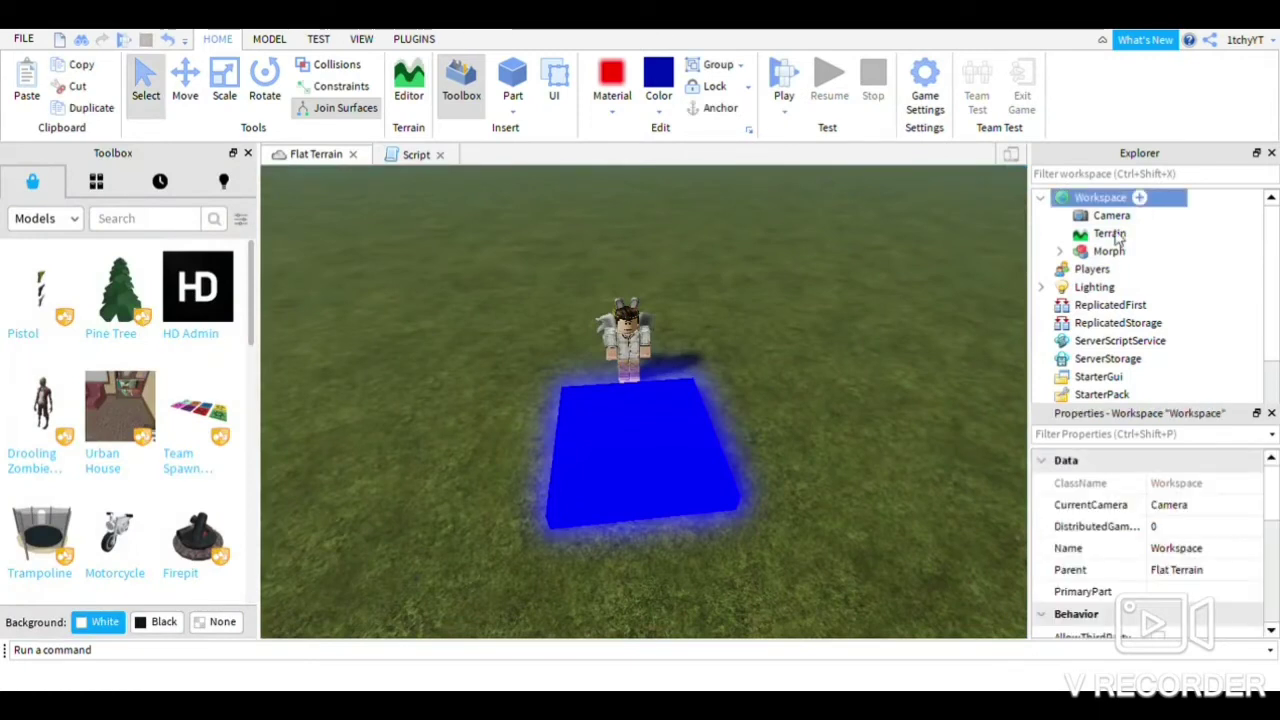
{"action": "key", "text": "ctrl+v"}
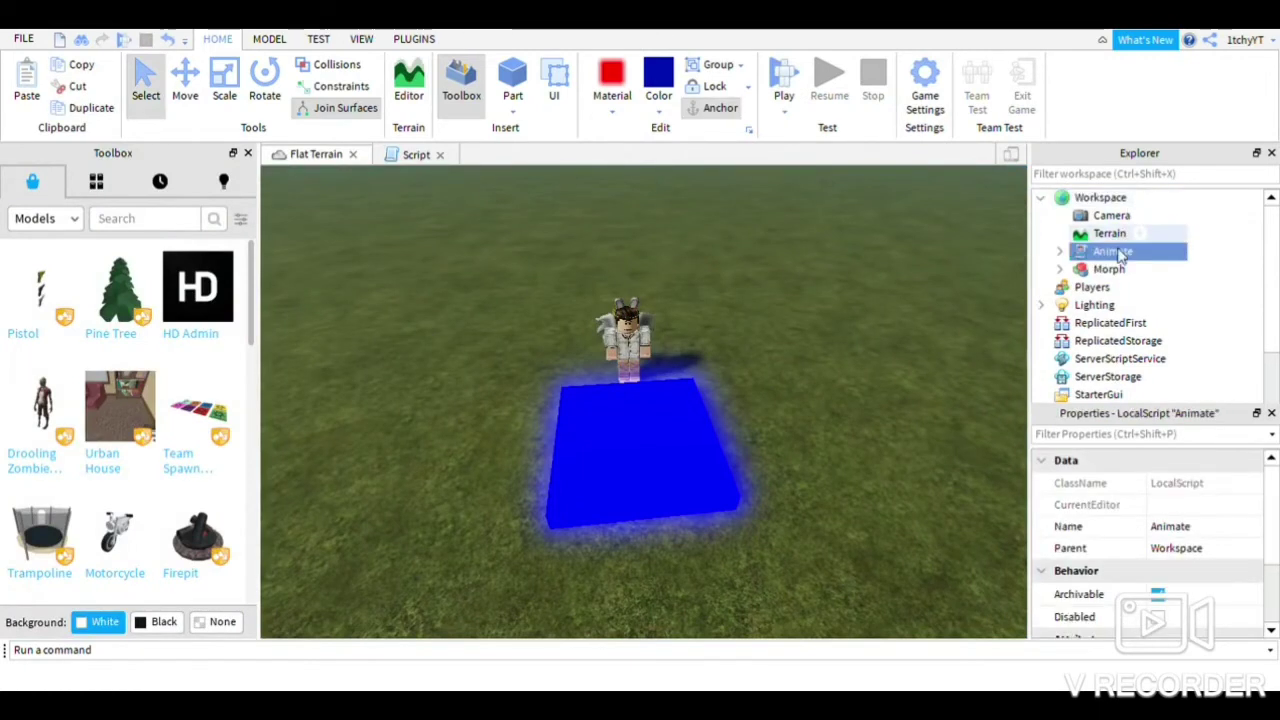
{"action": "left_click", "coordinate": [1059, 270]}
{"action": "left_click_drag", "start_coordinate": [1097, 256], "coordinate": [1134, 290]}
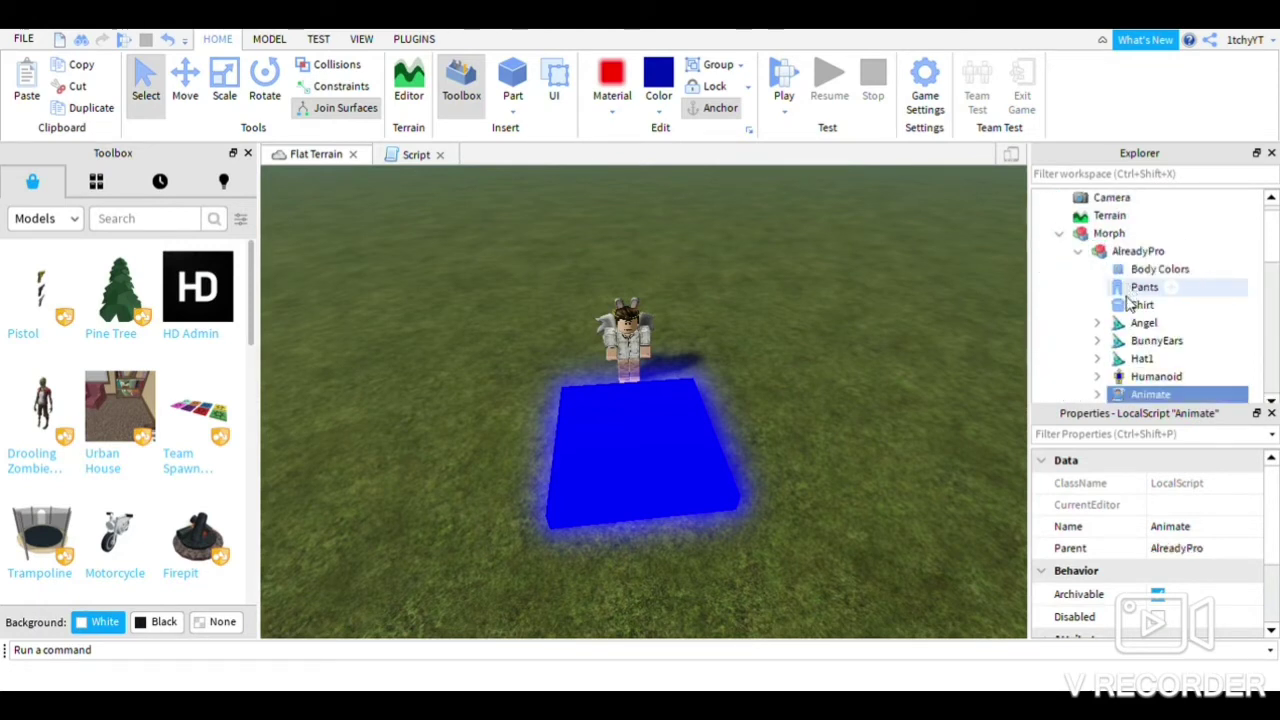
{"action": "scroll", "coordinate": [1126, 296], "scroll_direction": "down", "scroll_amount": 2}
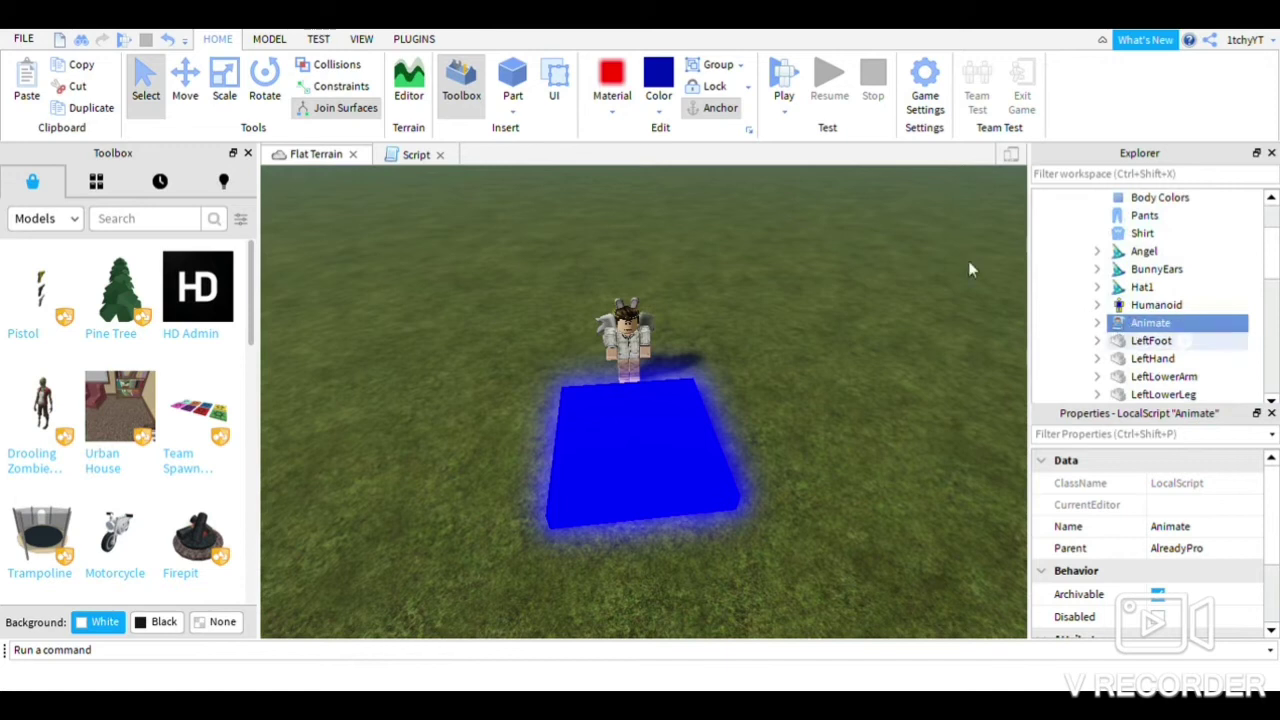